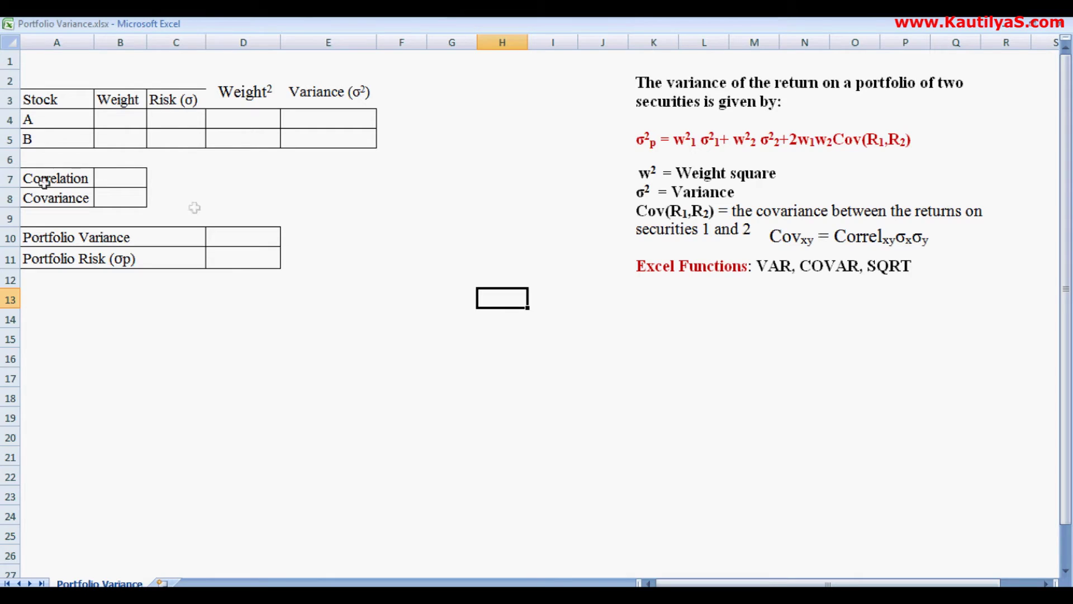
# Enter the portfolio weights 0.25 for stock A and 0.75 for stock B
pyautogui.click(128, 119)
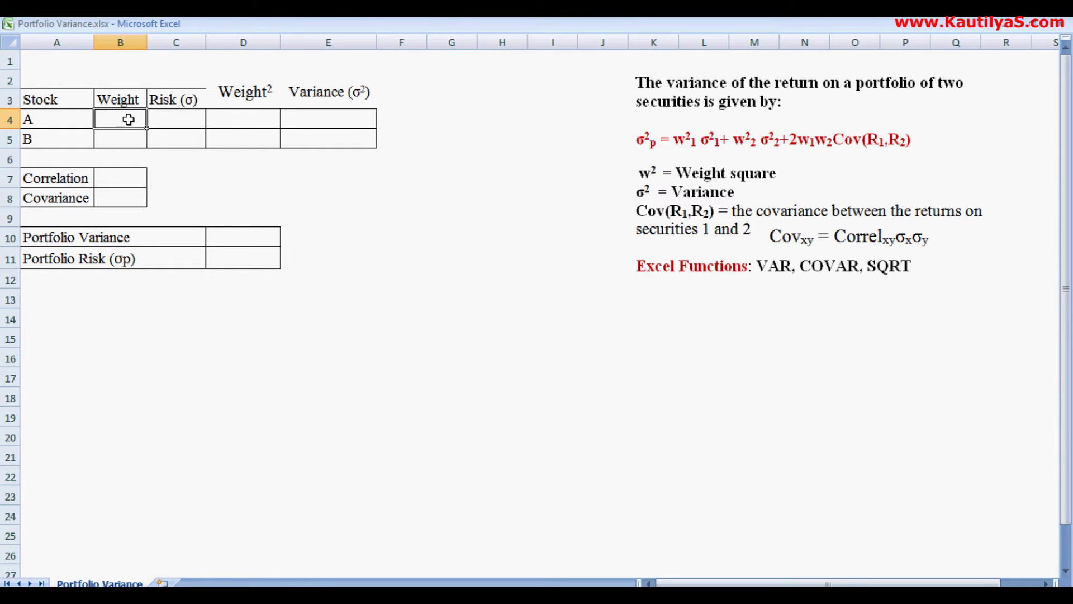
pyautogui.write('.25')
pyautogui.press('Return')
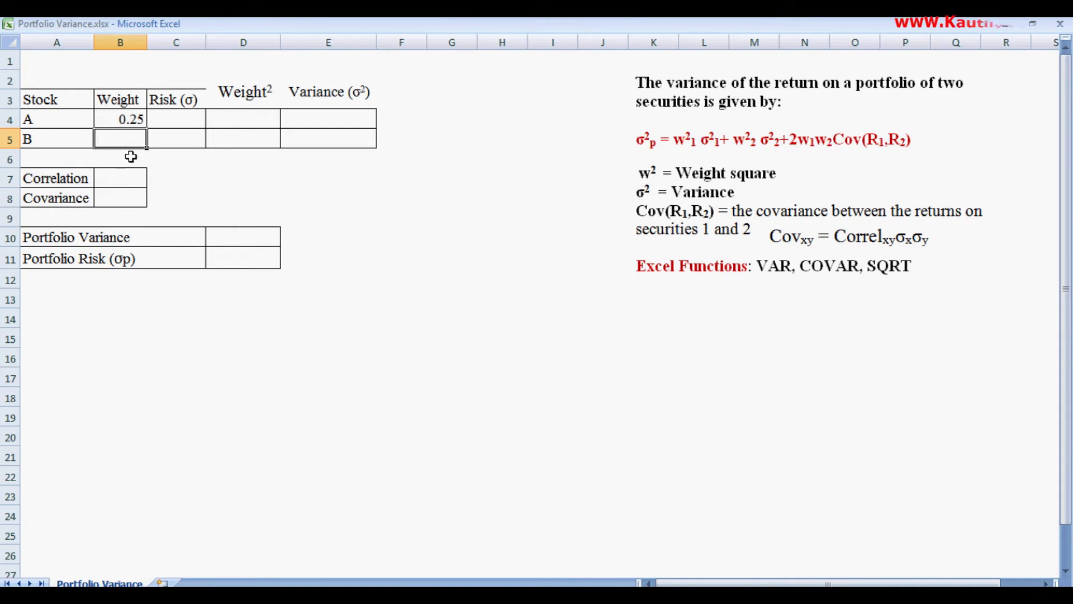
pyautogui.doubleClick(112, 135)
pyautogui.write('.75')
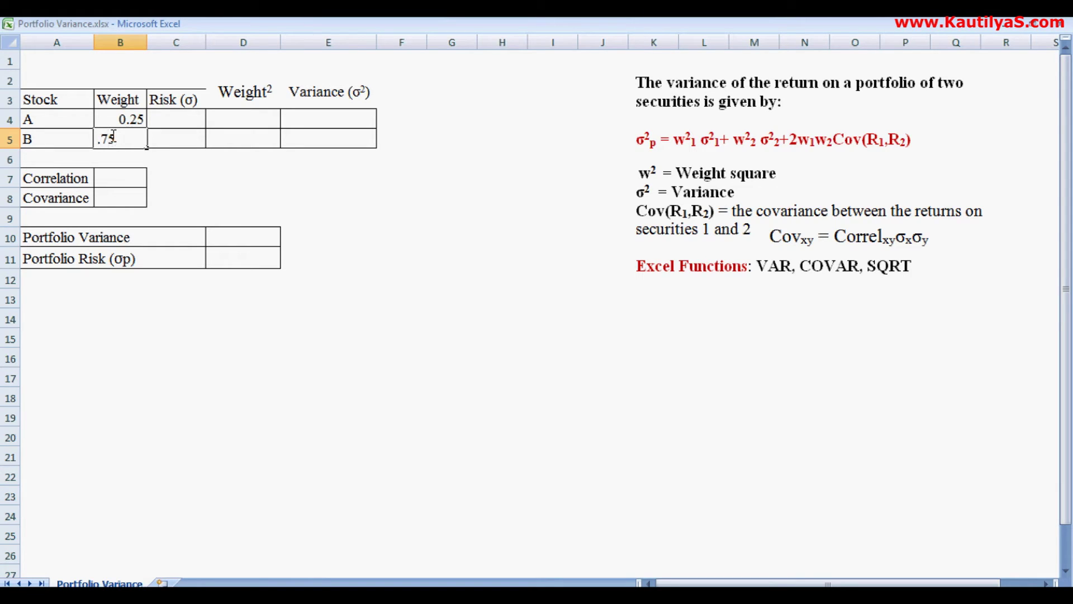
# Enter the risk values 0.20 for stock A and 0.15 for stock B
pyautogui.click(176, 118)
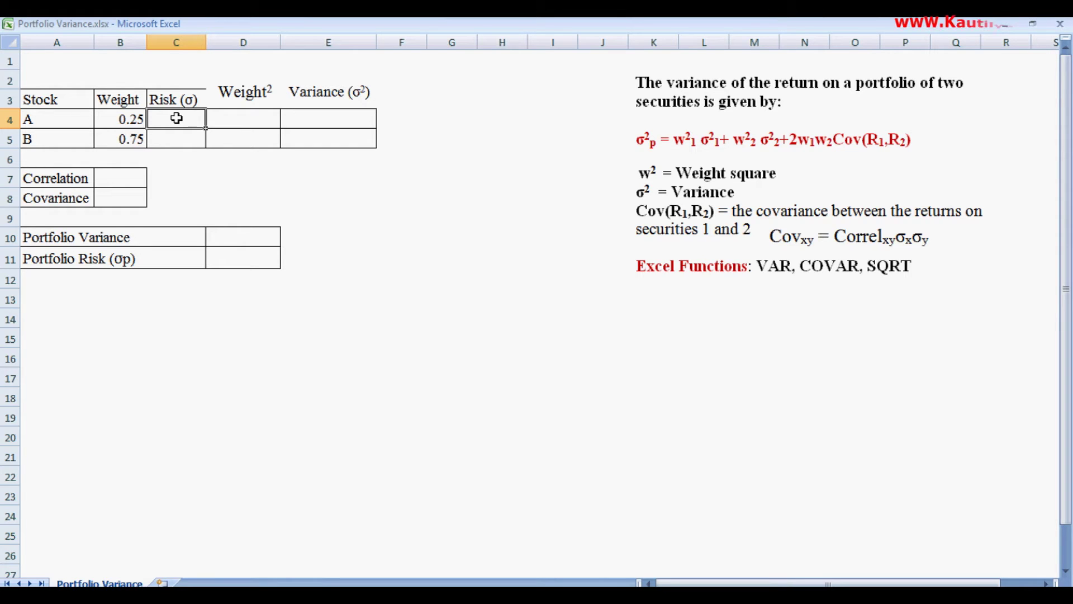
pyautogui.doubleClick(177, 118)
pyautogui.write('.20')
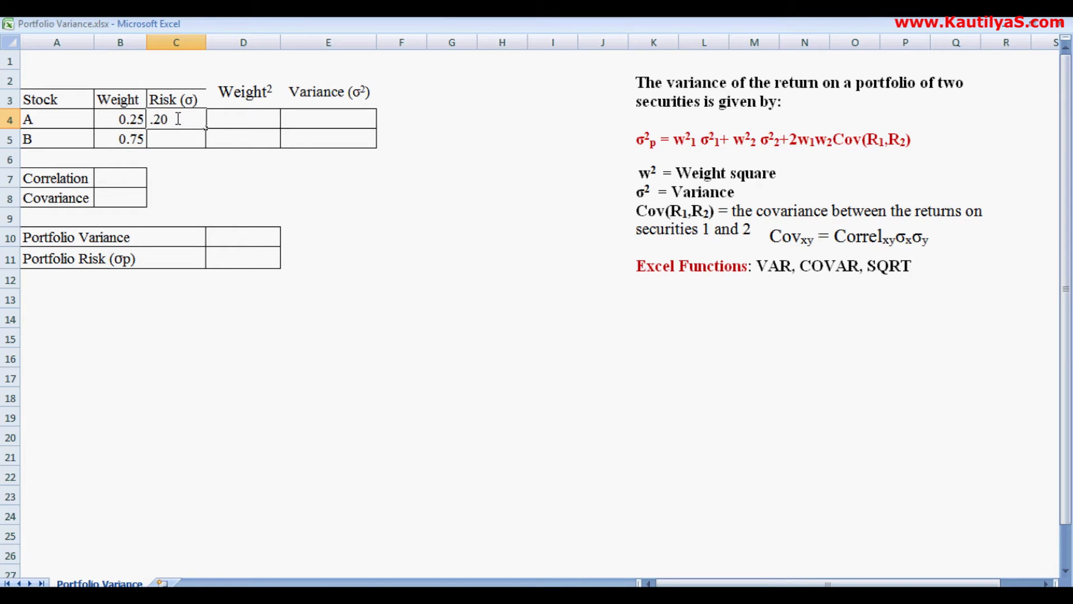
pyautogui.press('Return')
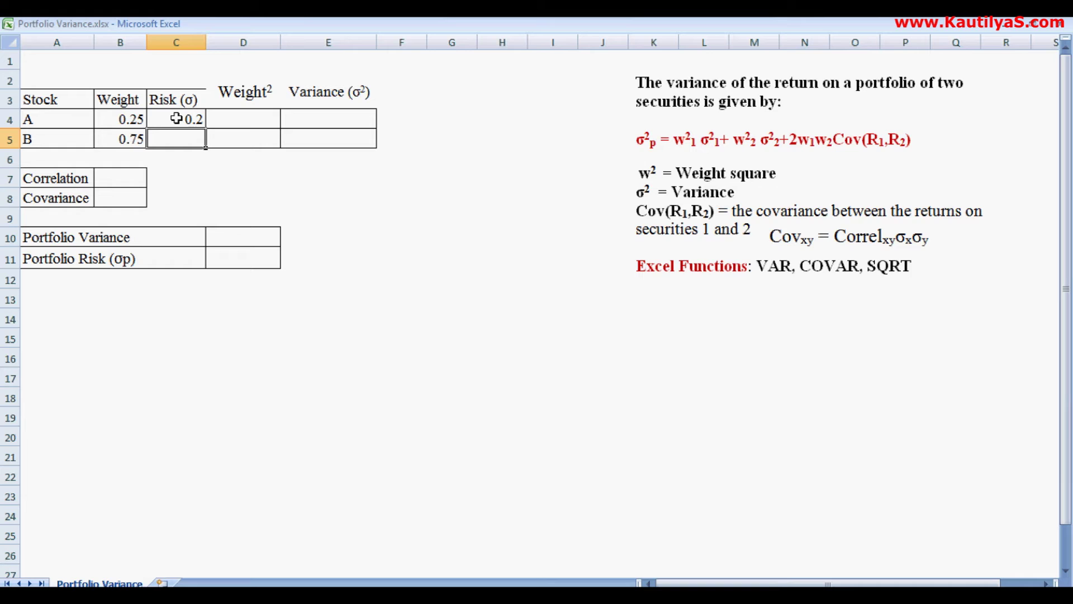
pyautogui.write('.15')
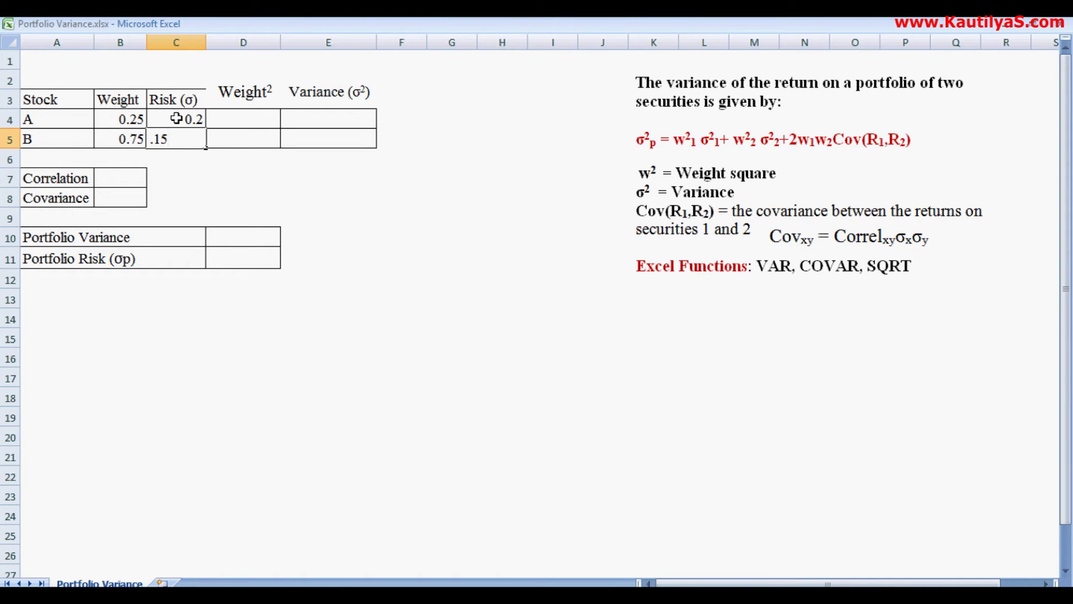
pyautogui.press('Return')
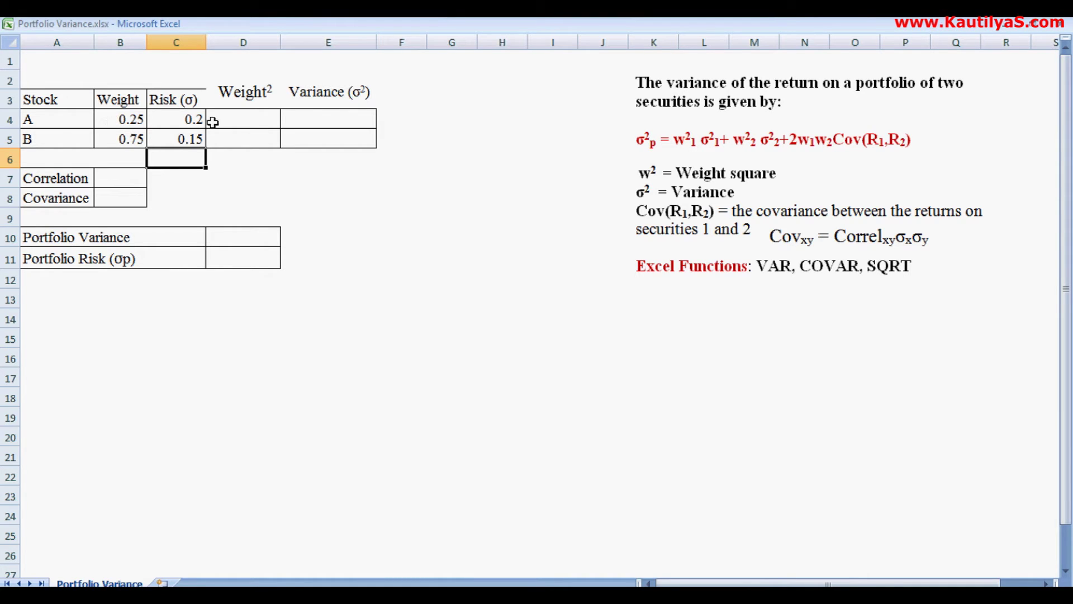
# Calculate stock A's squared weight in D4 with the POWER function, raising B4 to the power of 2
pyautogui.click(237, 123)
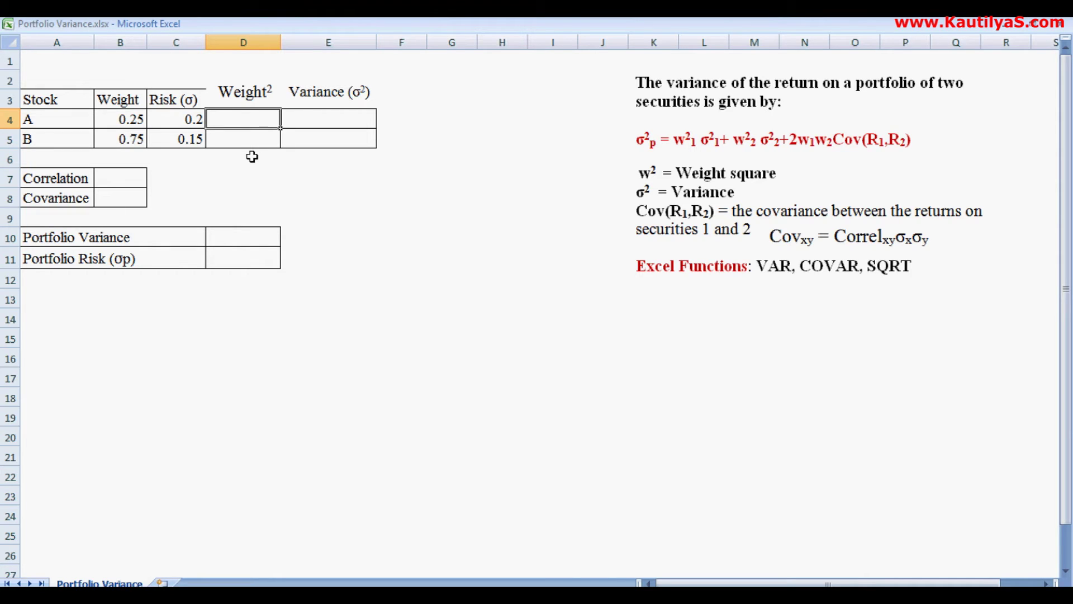
pyautogui.write('=poe')
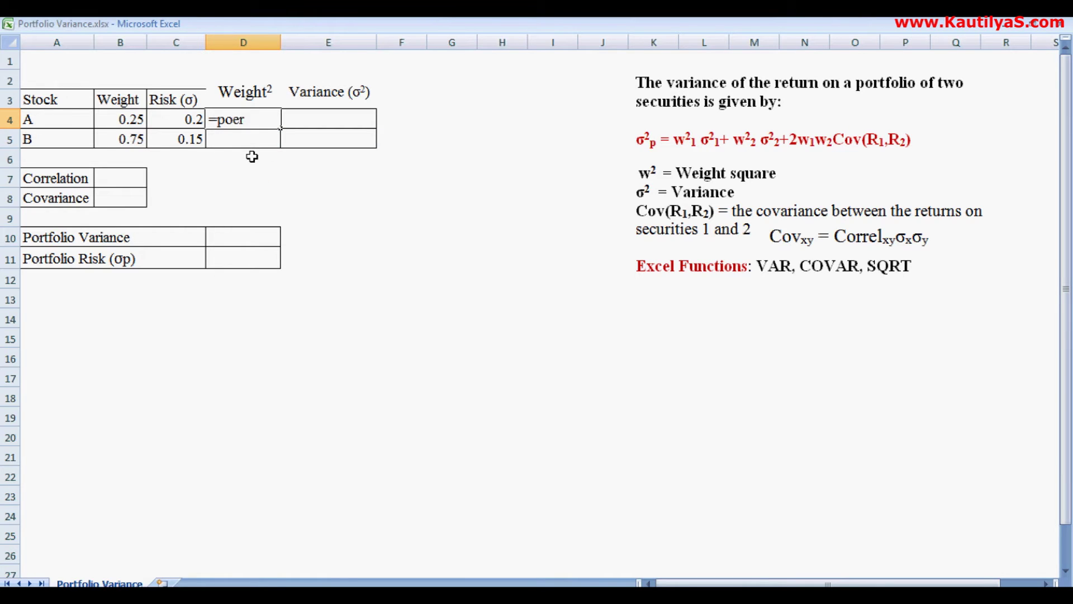
pyautogui.press('BackSpace')
pyautogui.write('wer')
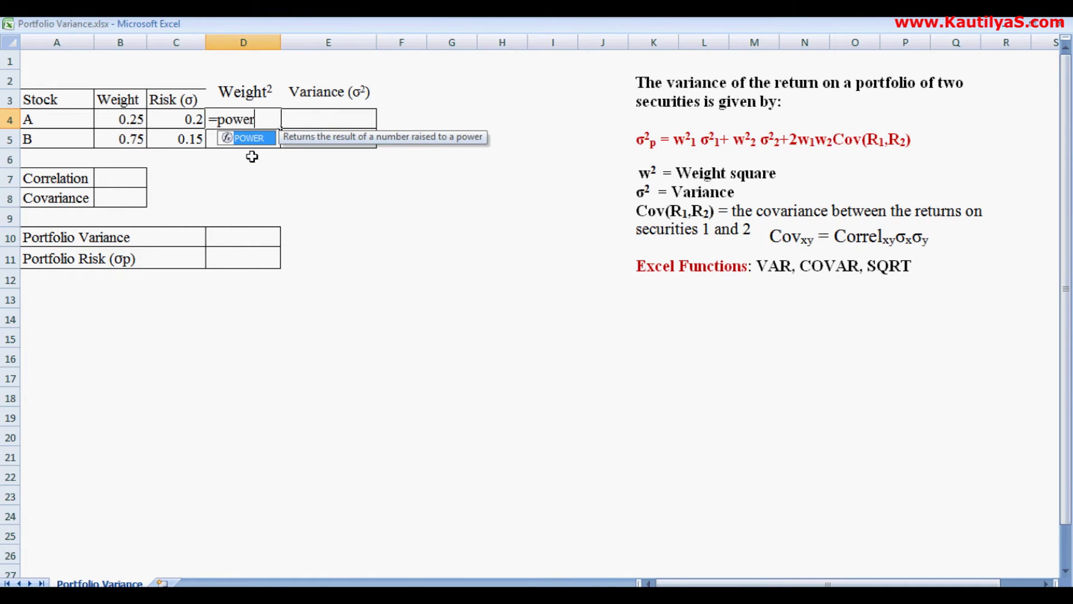
pyautogui.write('(')
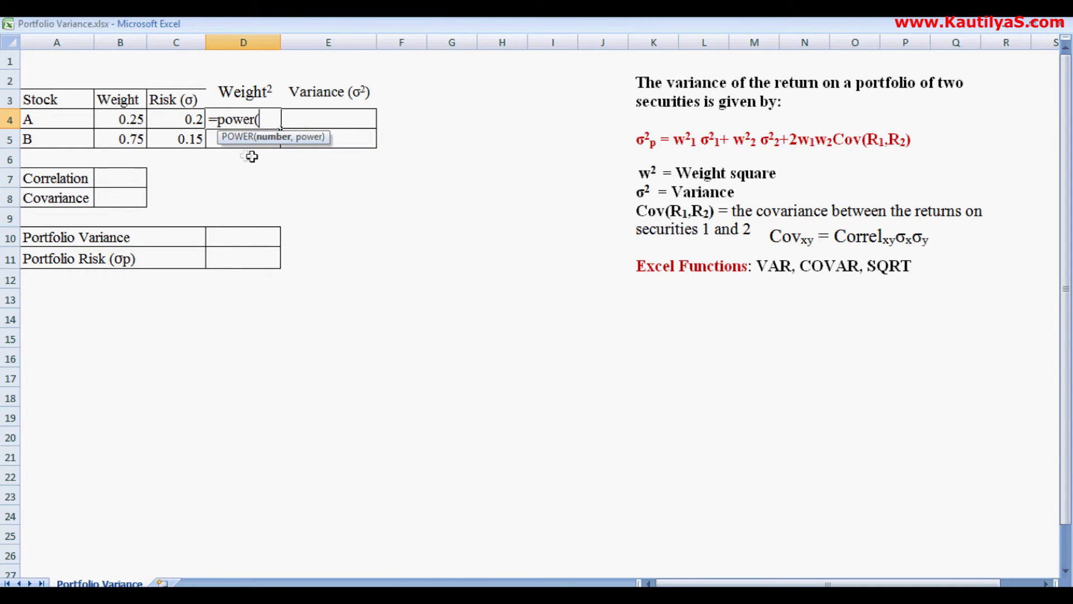
pyautogui.click(128, 121)
pyautogui.write(',2')
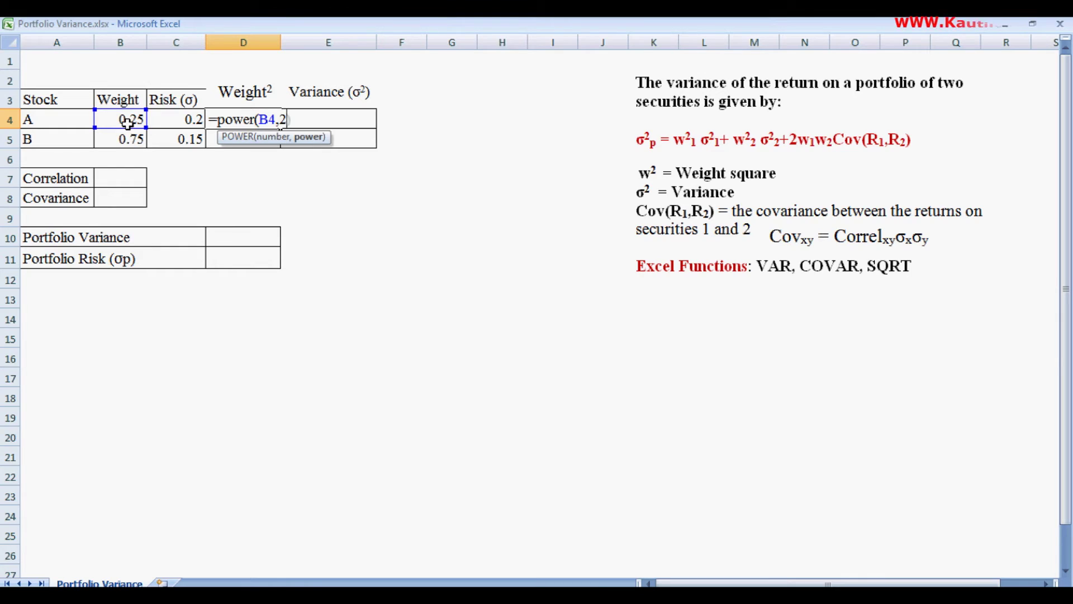
pyautogui.press('Return')
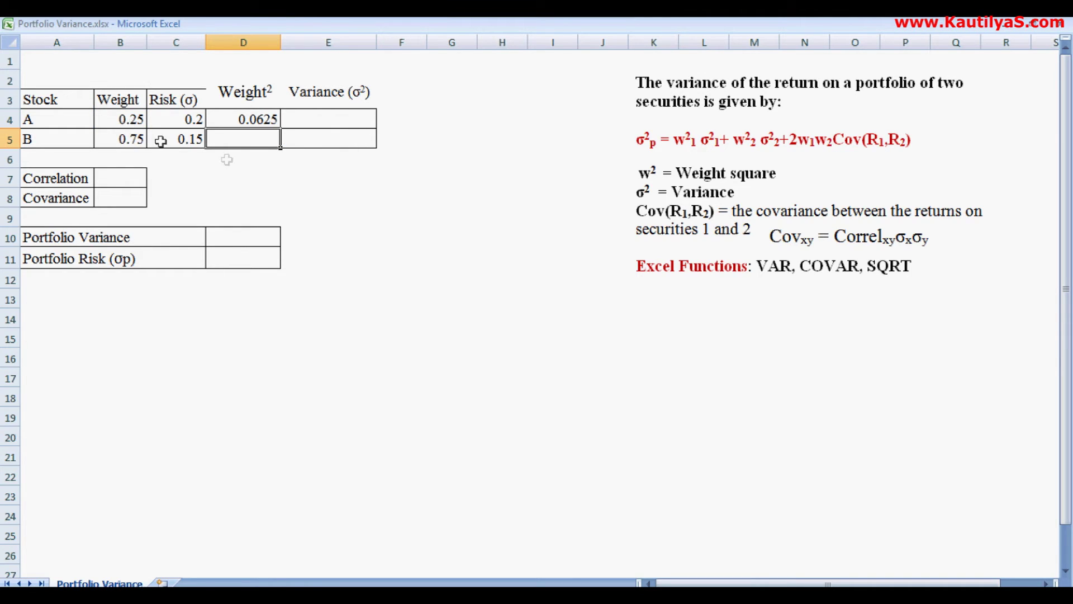
# Copy the POWER formula from D4 across to E4 and down to row 5, filling the squared weights and variances for both stocks
pyautogui.click(248, 119)
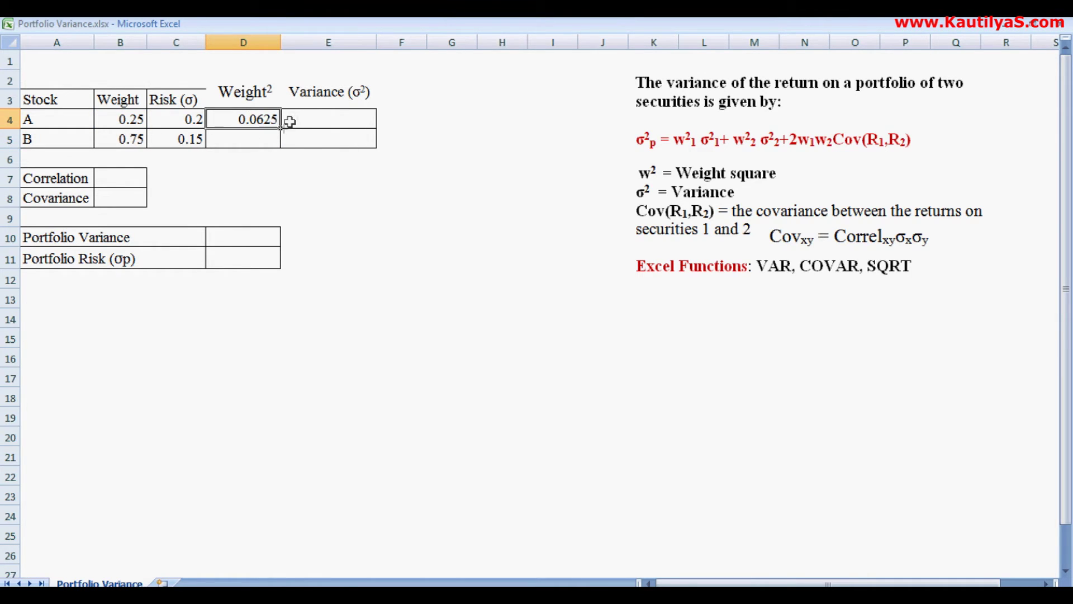
pyautogui.moveTo(281, 128); pyautogui.dragTo(358, 120)
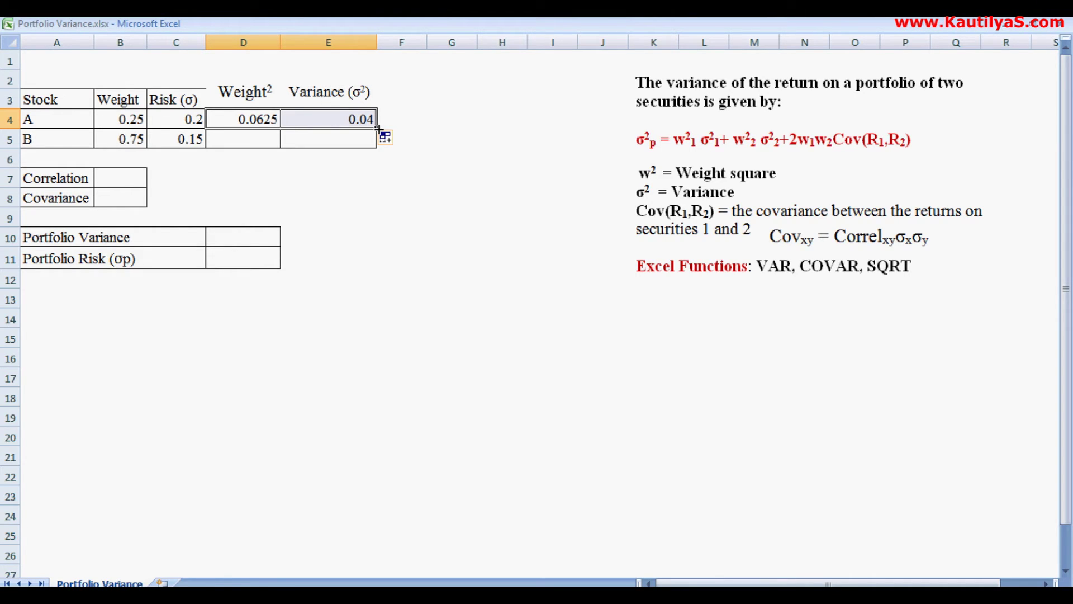
pyautogui.moveTo(376, 137); pyautogui.dragTo(377, 141)
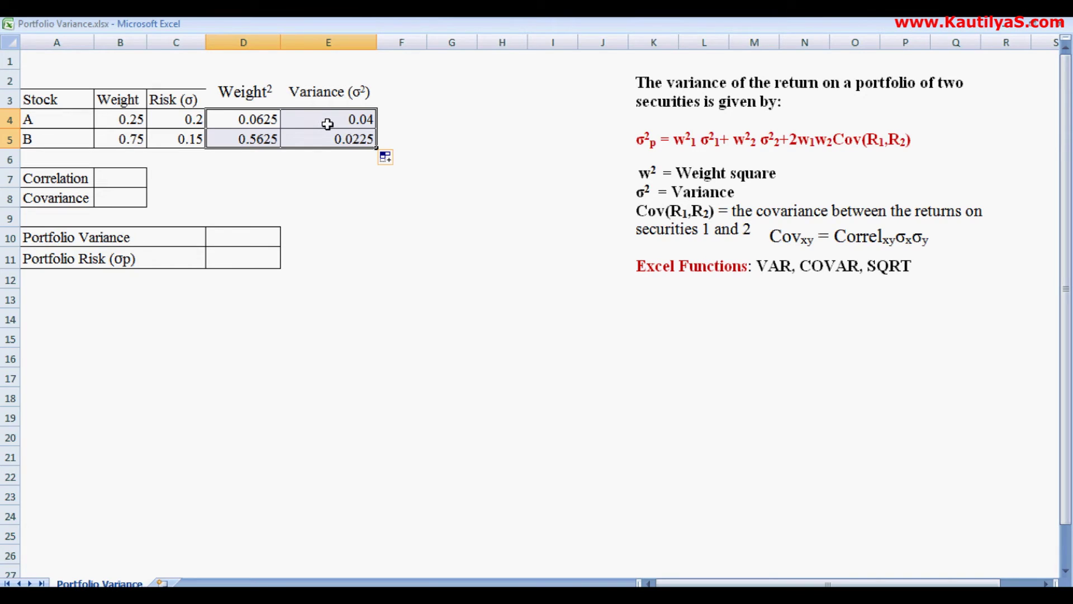
# Enter 0.85 as the correlation in B7
pyautogui.click(120, 180)
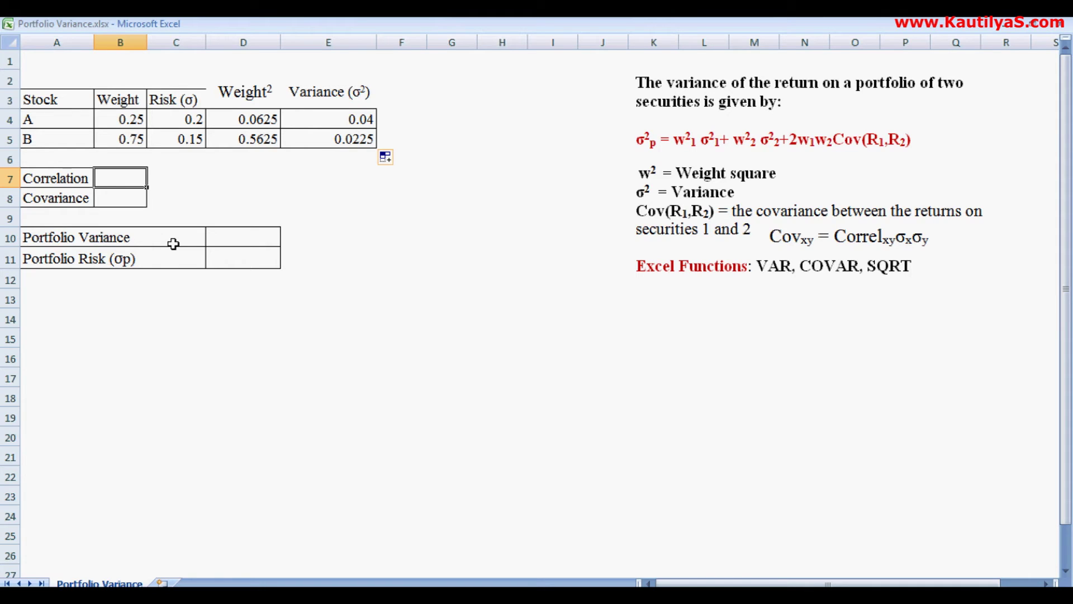
pyautogui.write('.85')
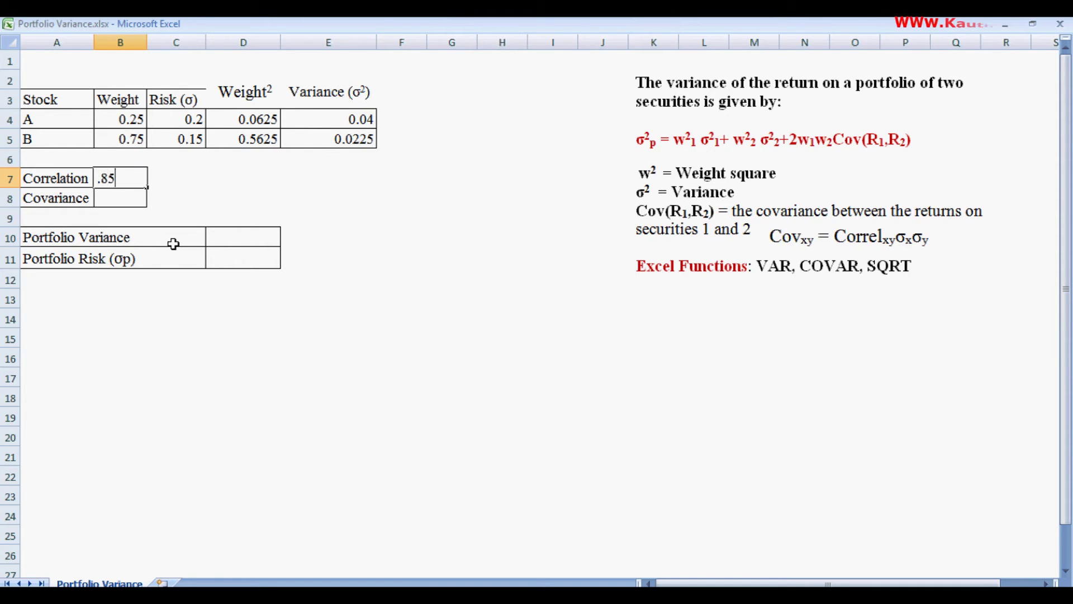
pyautogui.press('Return')
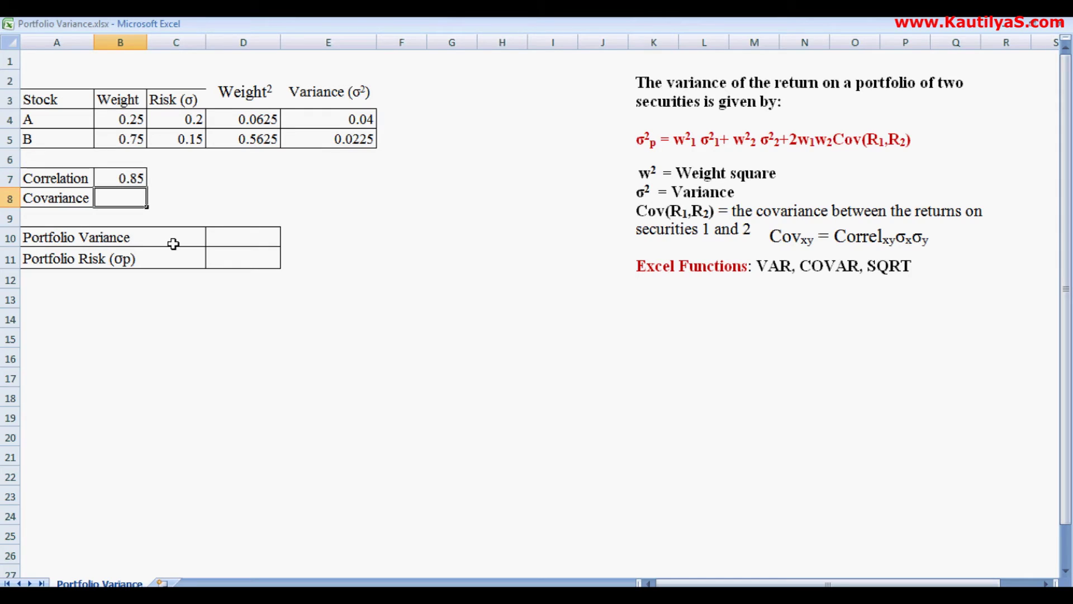
# Calculate the covariance in B8 as correlation times both stock risks, using =B7*C4*C5
pyautogui.write('=')
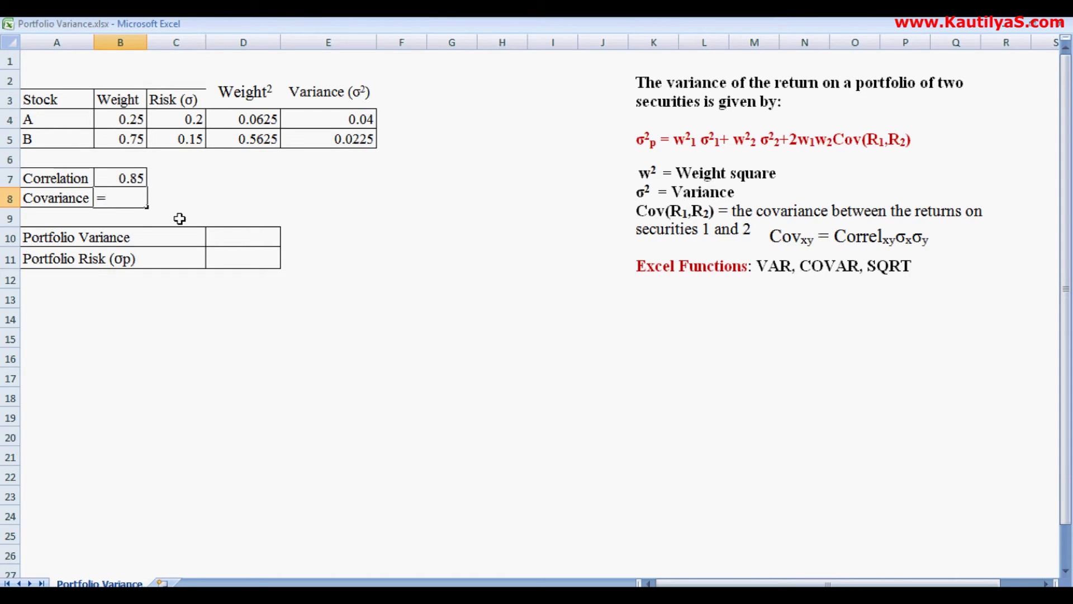
pyautogui.click(123, 178)
pyautogui.write('*')
pyautogui.click(171, 117)
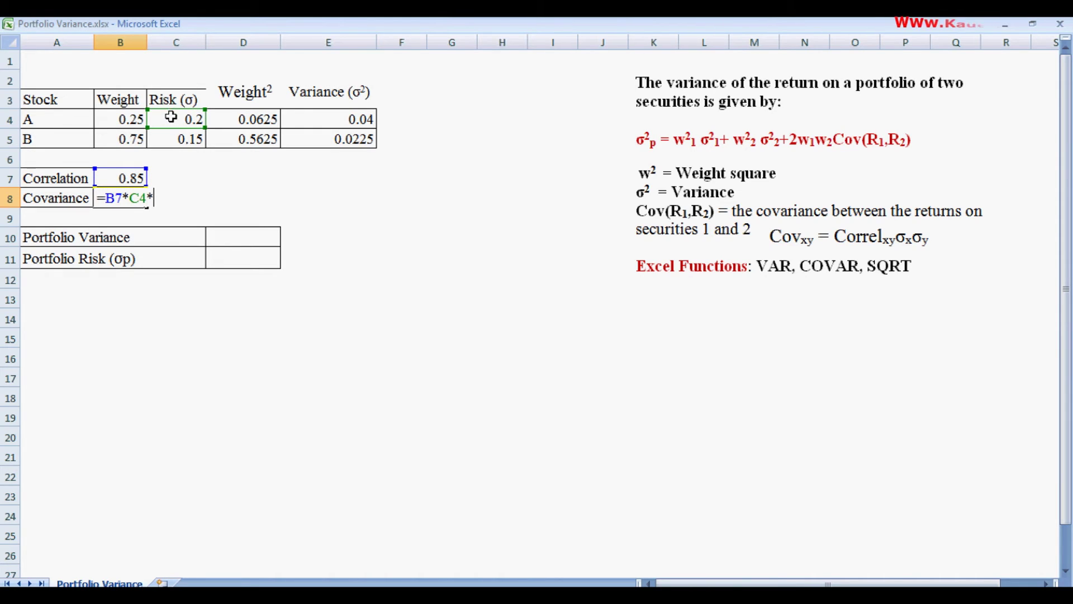
pyautogui.write('*')
pyautogui.click(177, 138)
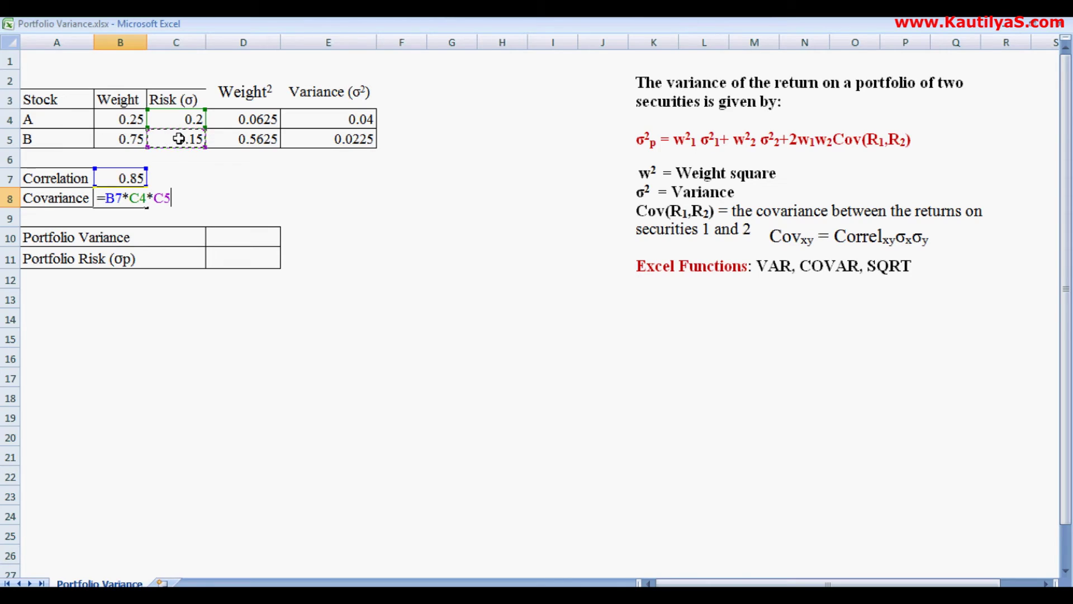
pyautogui.press('Return')
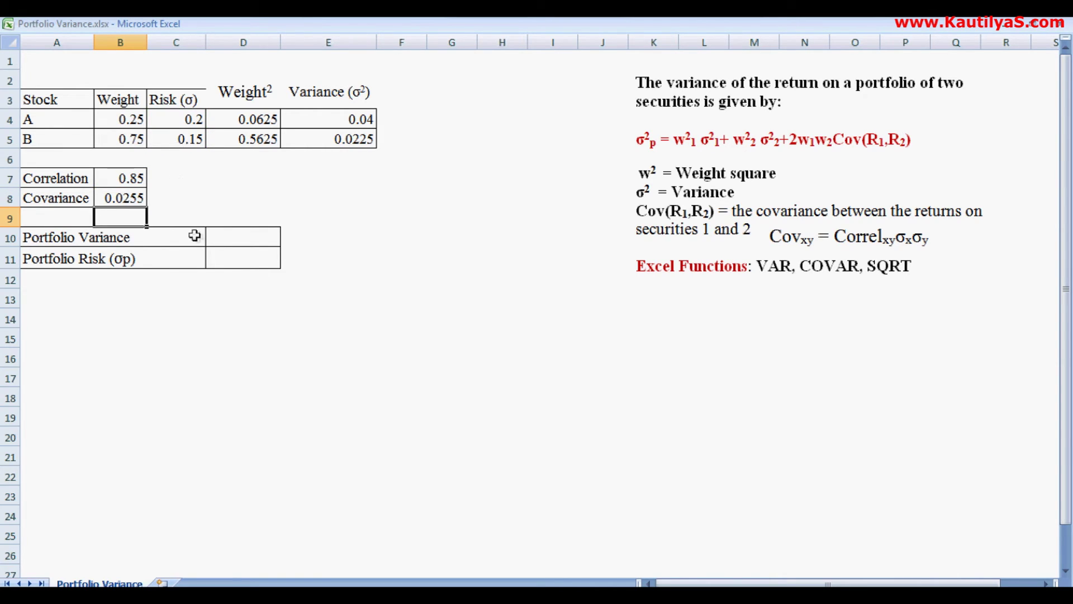
# Begin the portfolio variance formula in D10 with both stocks' squared weight times variance terms, =(D4*E4)+(D5*E5)
pyautogui.click(244, 240)
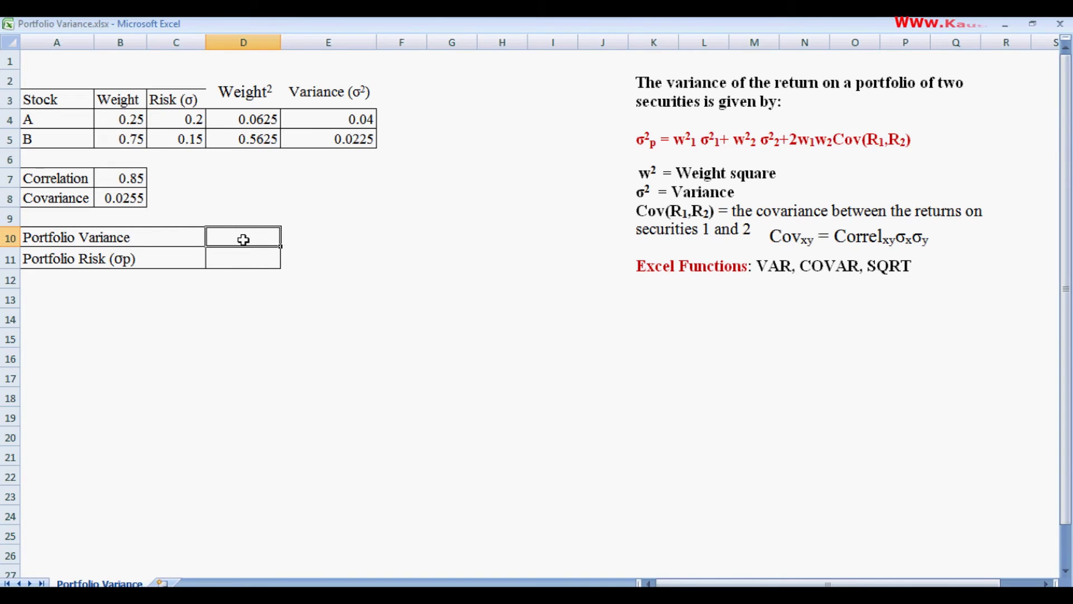
pyautogui.write('=(')
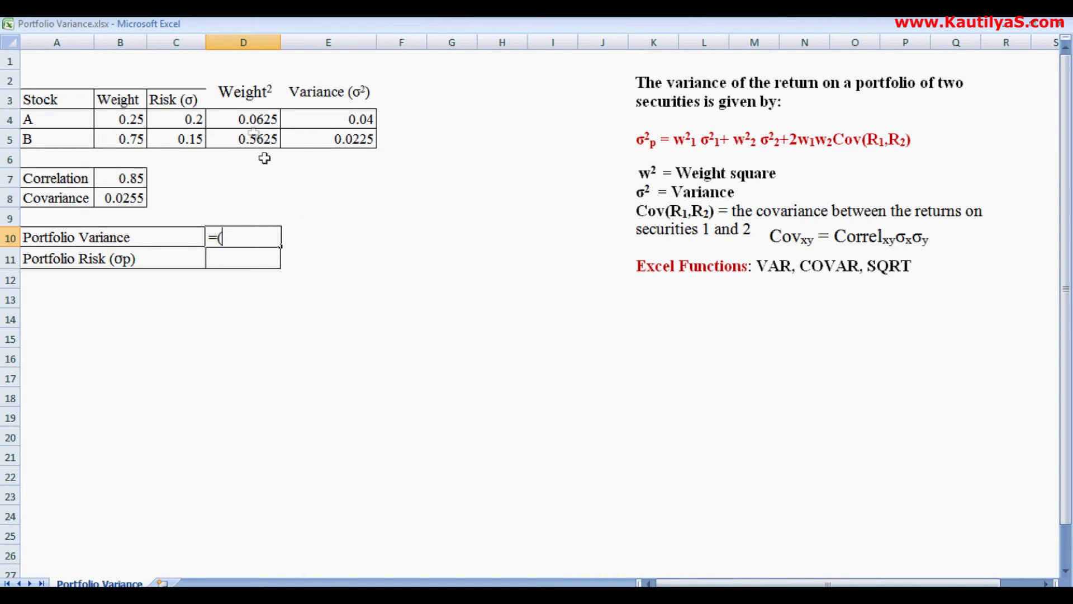
pyautogui.click(253, 120)
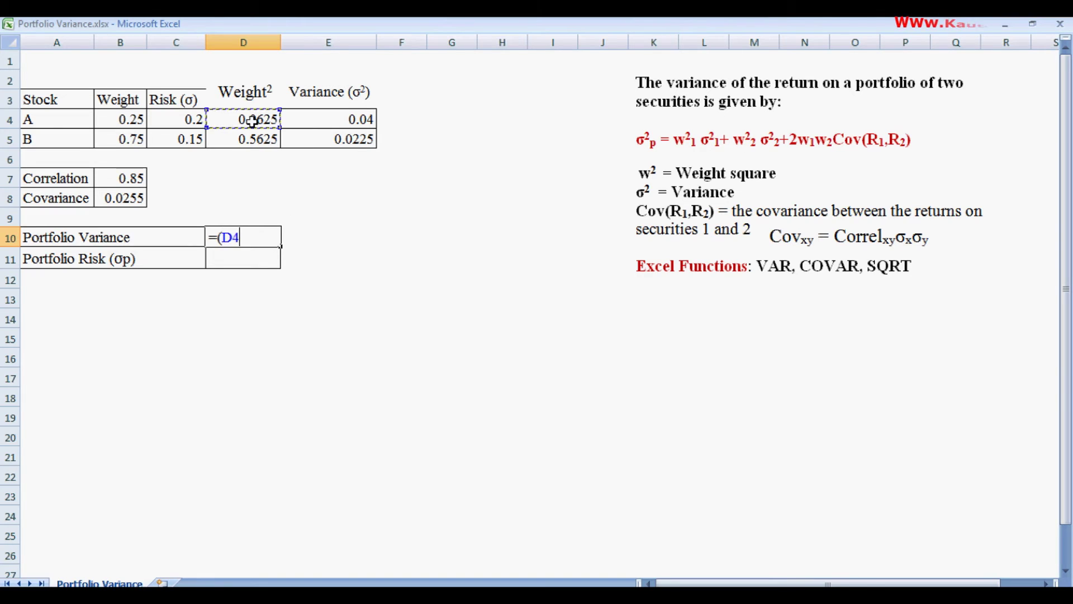
pyautogui.write('*')
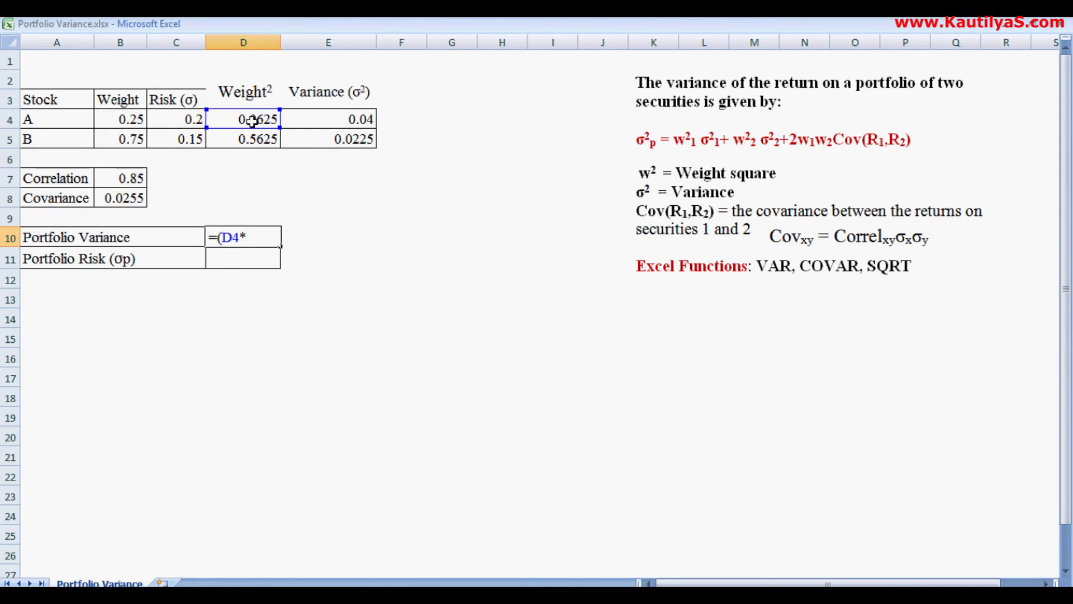
pyautogui.click(329, 117)
pyautogui.write(')')
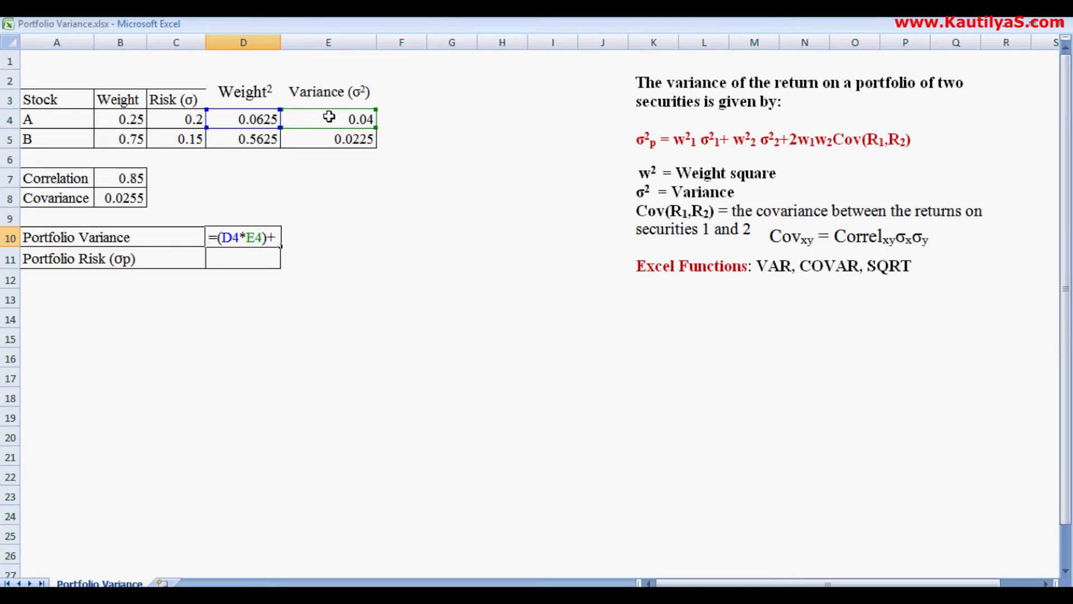
pyautogui.write('+(')
pyautogui.click(256, 140)
pyautogui.write('*')
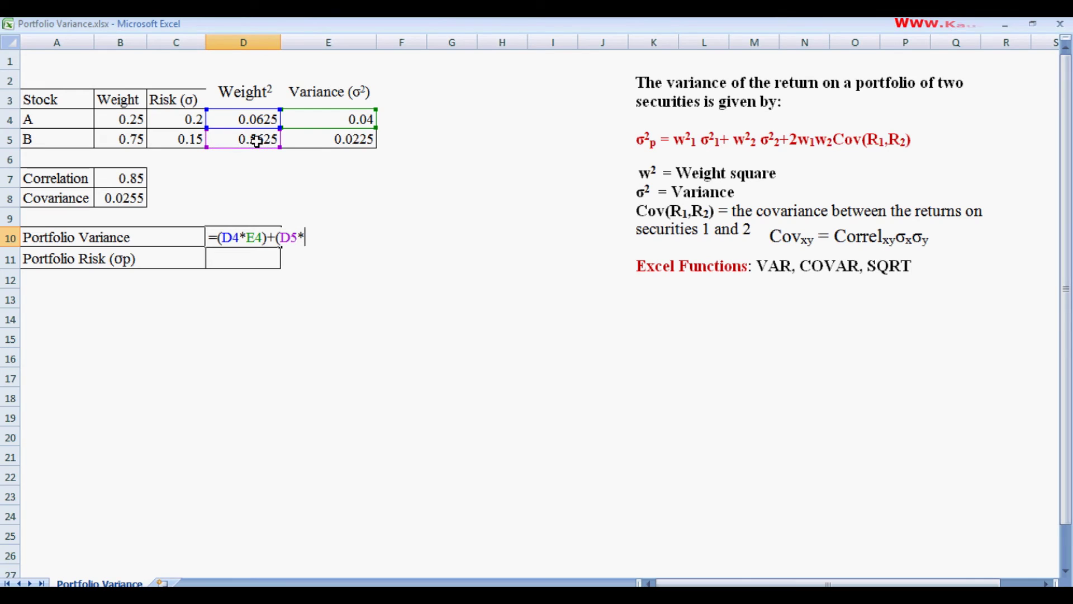
pyautogui.click(315, 141)
pyautogui.write(')')
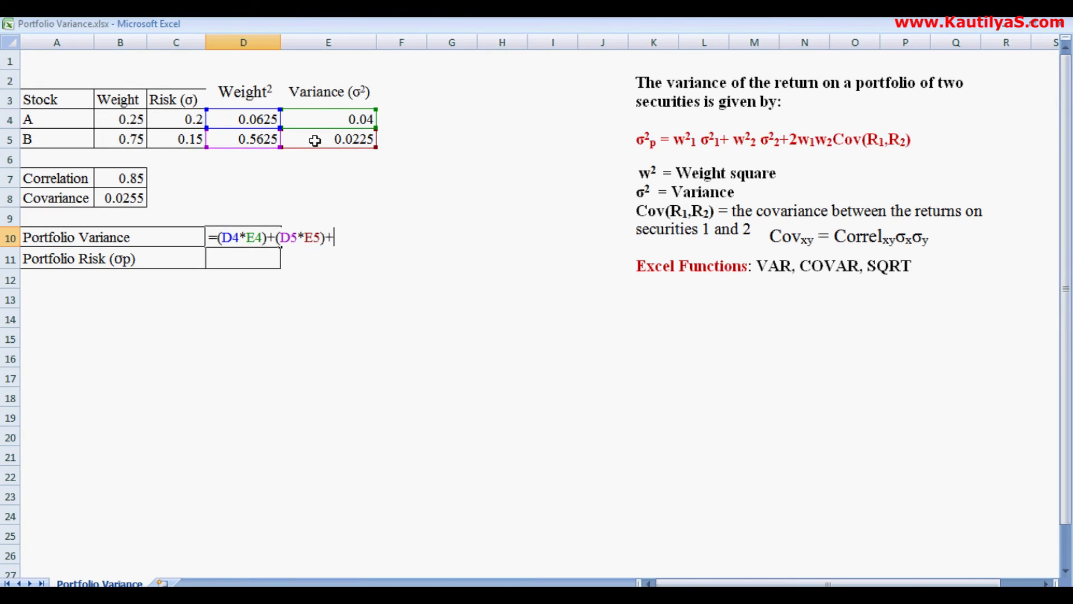
# Complete the portfolio variance formula in D10 by adding the covariance term +2*B4*B5*B8
pyautogui.write('+2*')
pyautogui.click(111, 120)
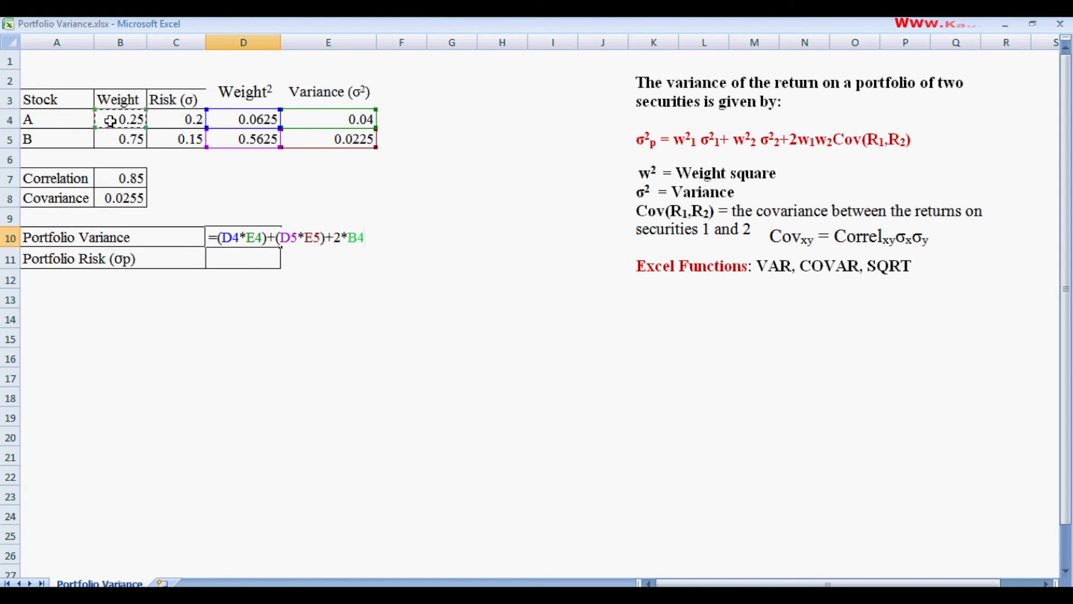
pyautogui.write('*')
pyautogui.click(116, 138)
pyautogui.write('*')
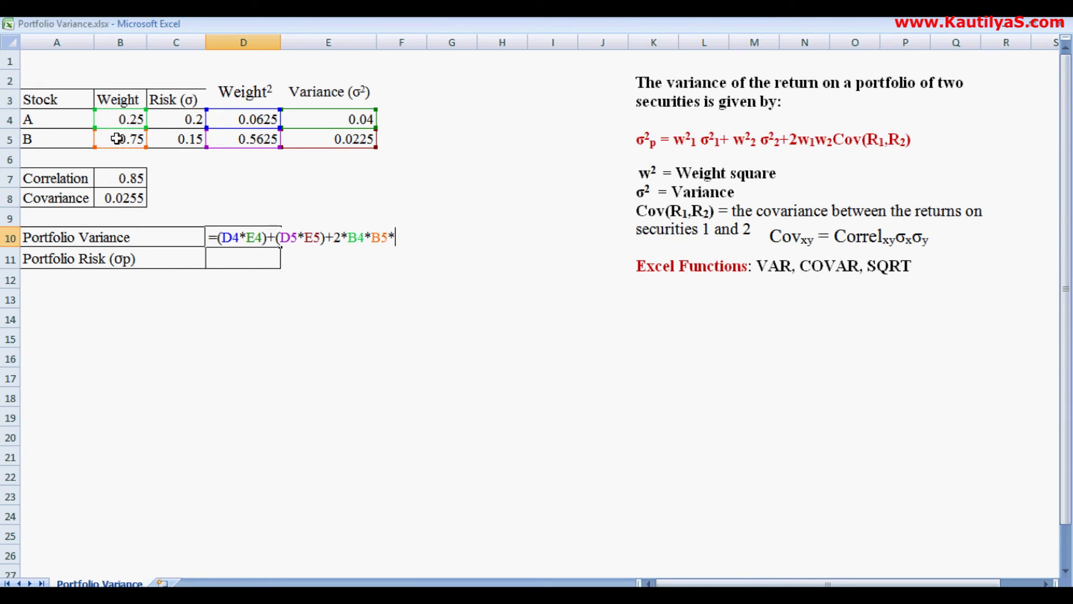
pyautogui.click(114, 200)
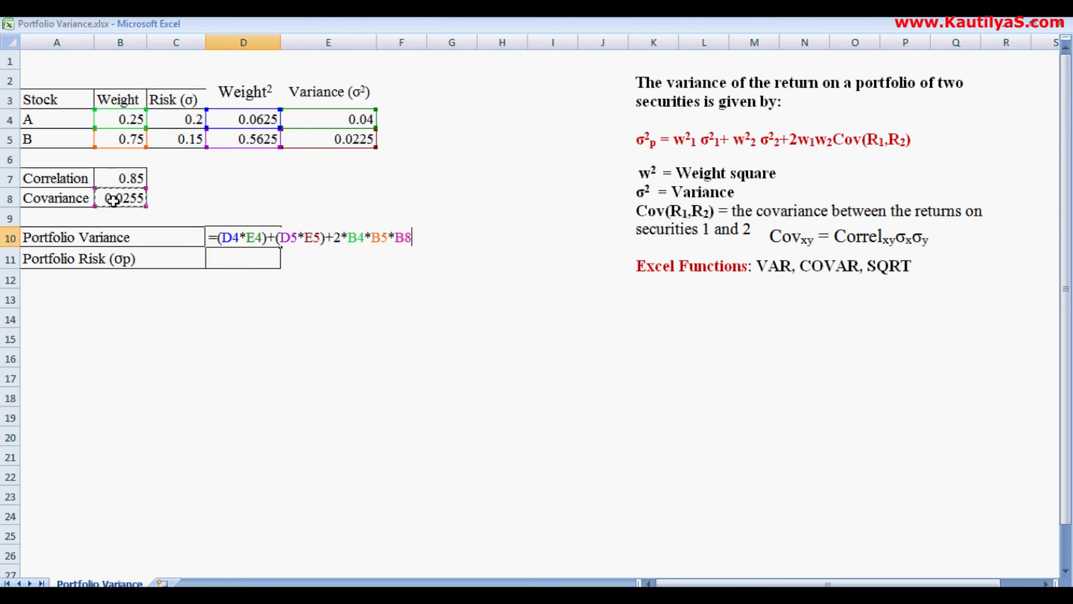
pyautogui.write(')')
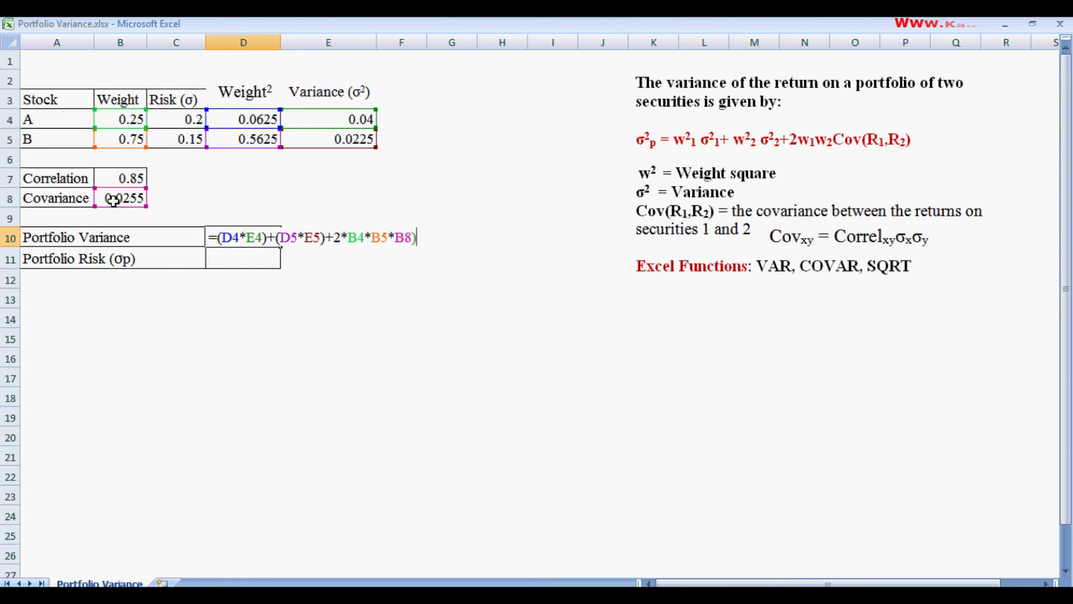
pyautogui.press('BackSpace')
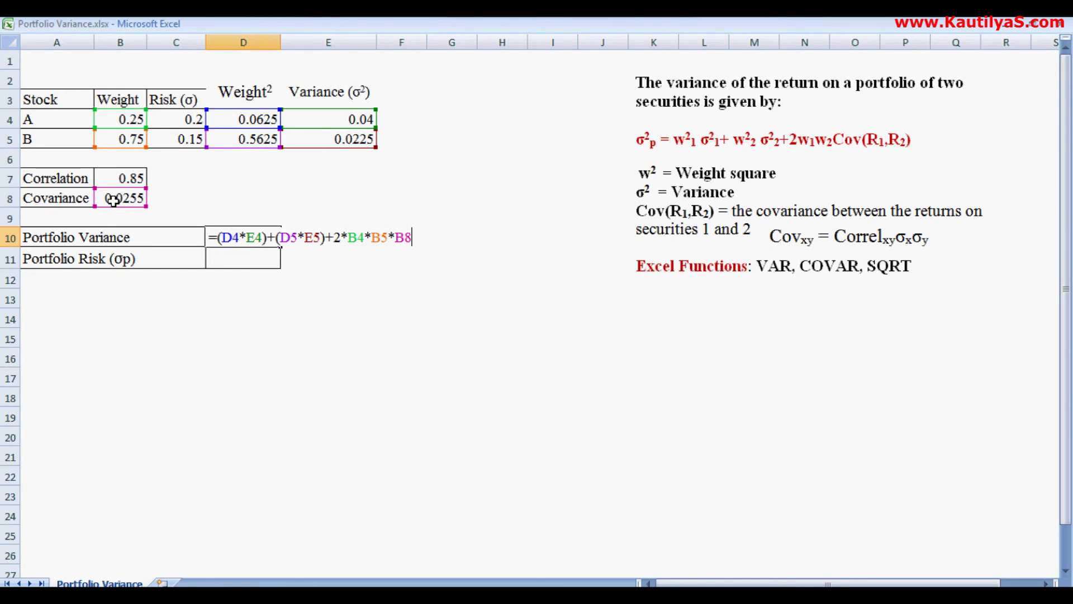
pyautogui.press('Return')
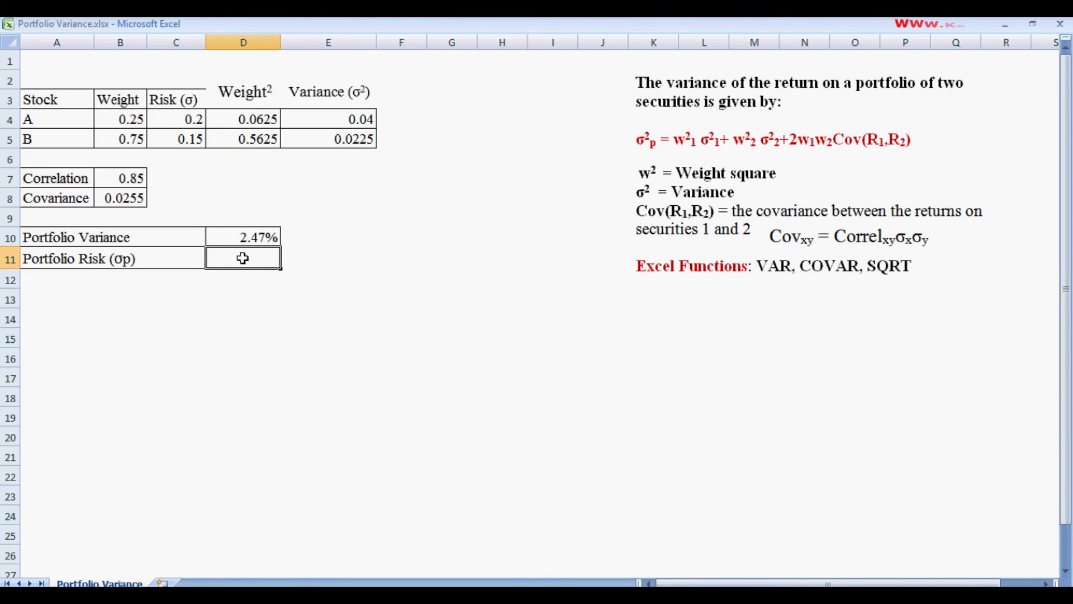
# Calculate the portfolio risk in D11 as the square root of the portfolio variance, using =SQRT(D10)
pyautogui.write('=')
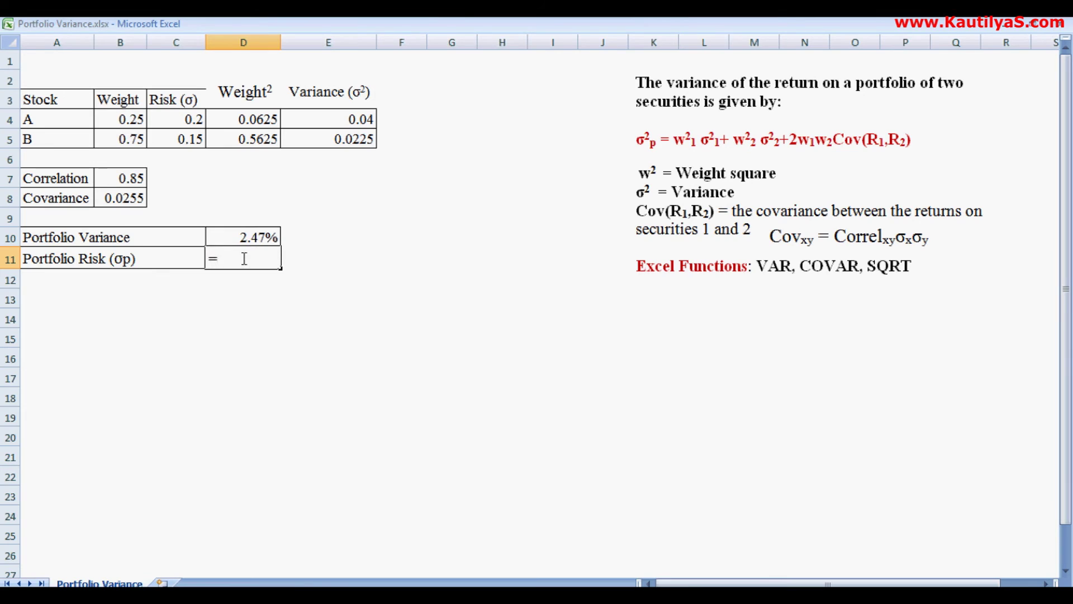
pyautogui.write('sqrt')
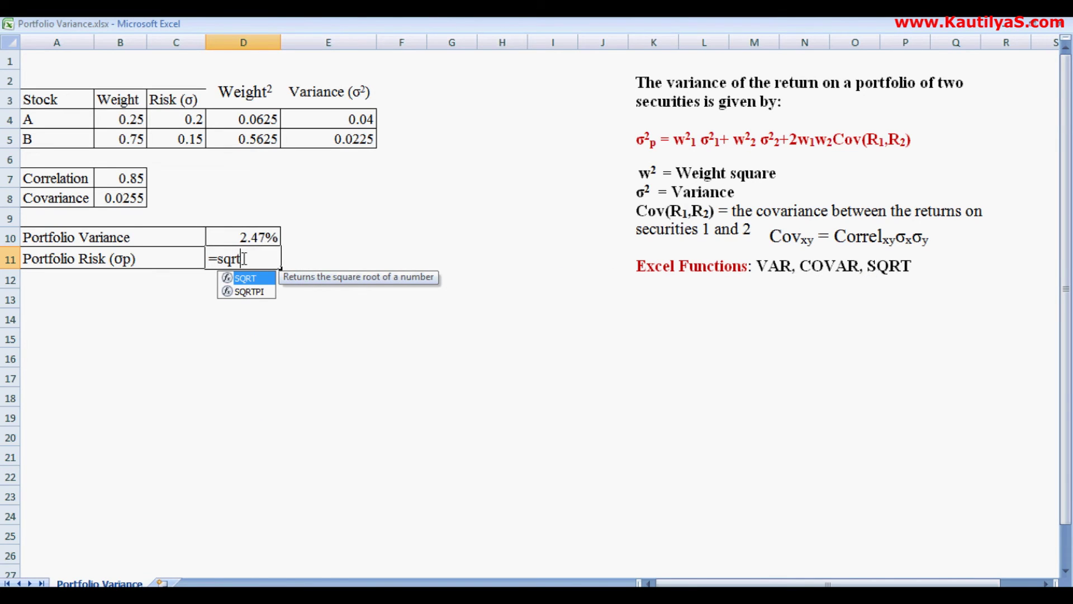
pyautogui.write('(')
pyautogui.click(243, 240)
pyautogui.write(')')
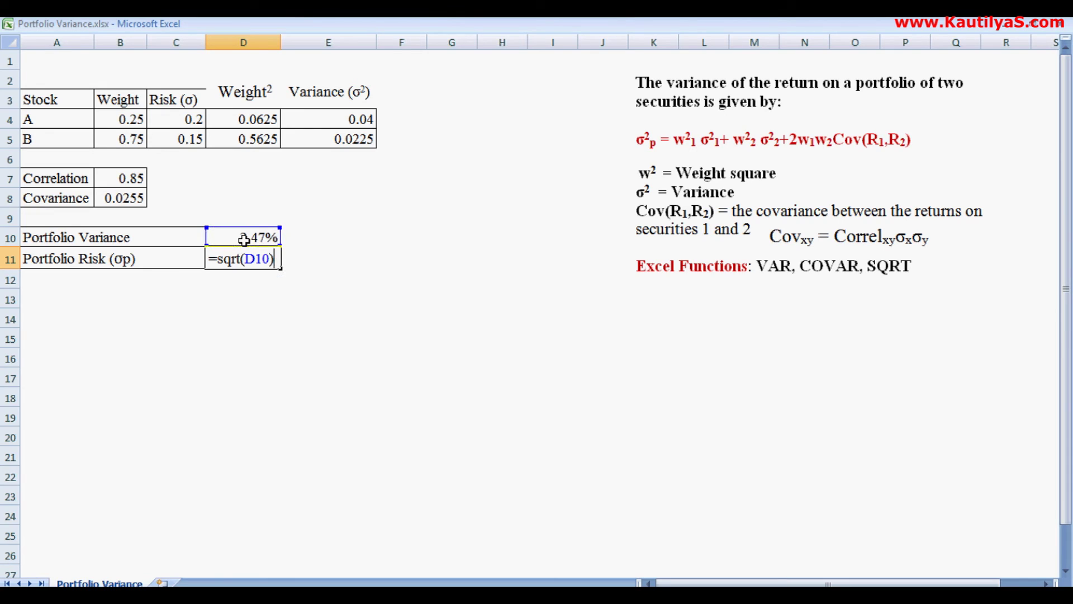
pyautogui.press('Return')
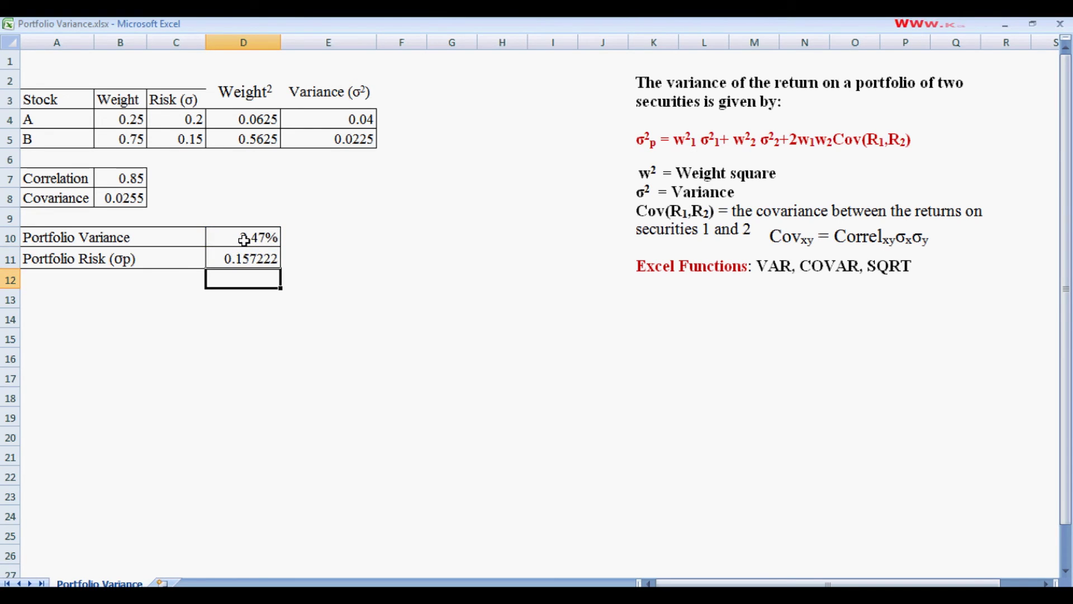
# Format the portfolio risk in D11 as a percentage with 2 decimal places
pyautogui.click(239, 263)
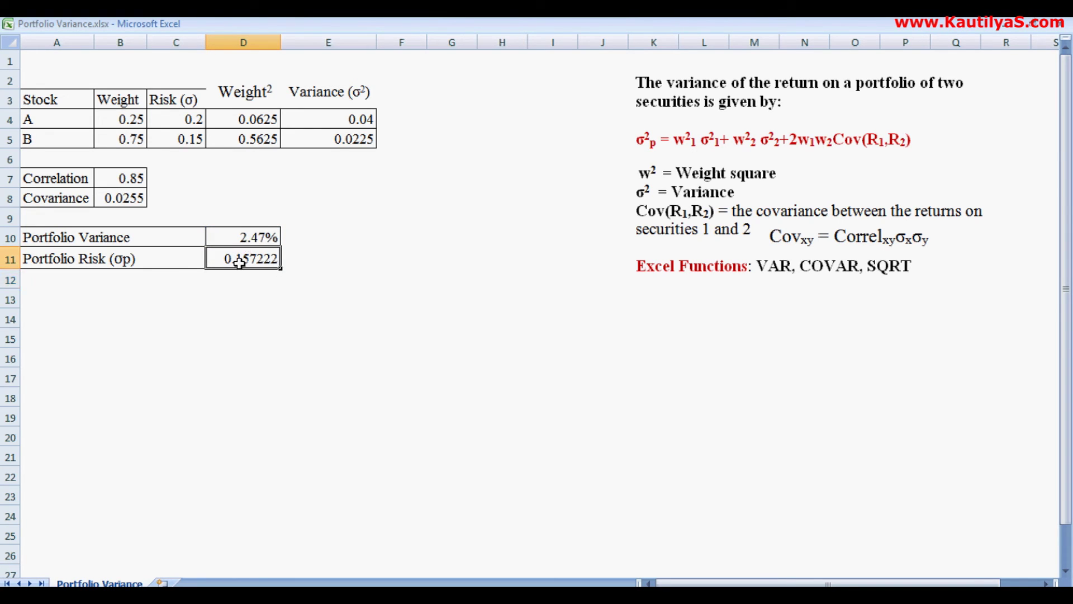
pyautogui.rightClick(239, 263)
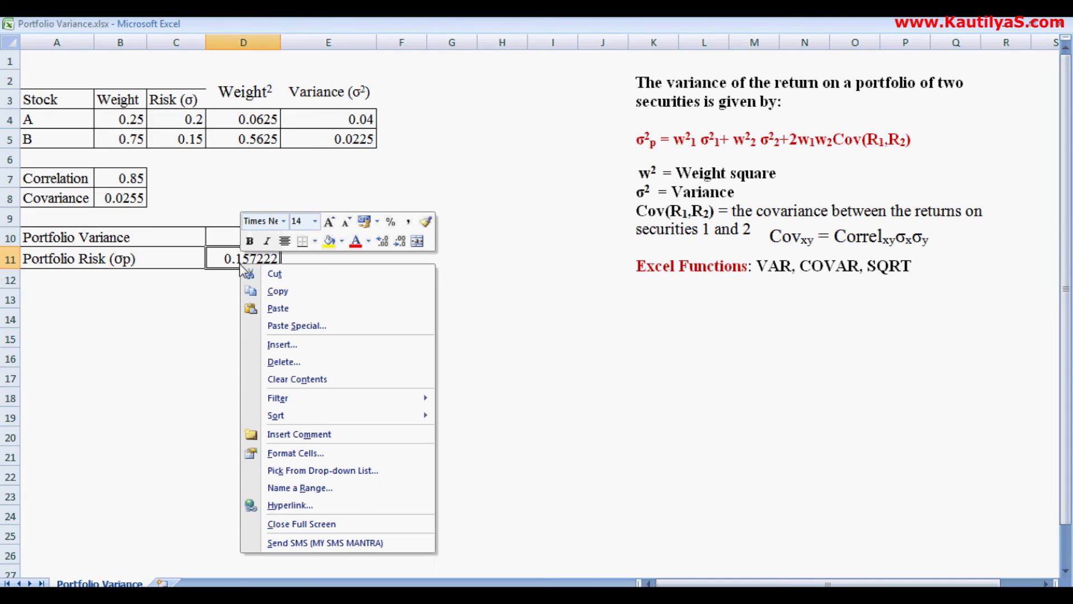
pyautogui.click(295, 455)
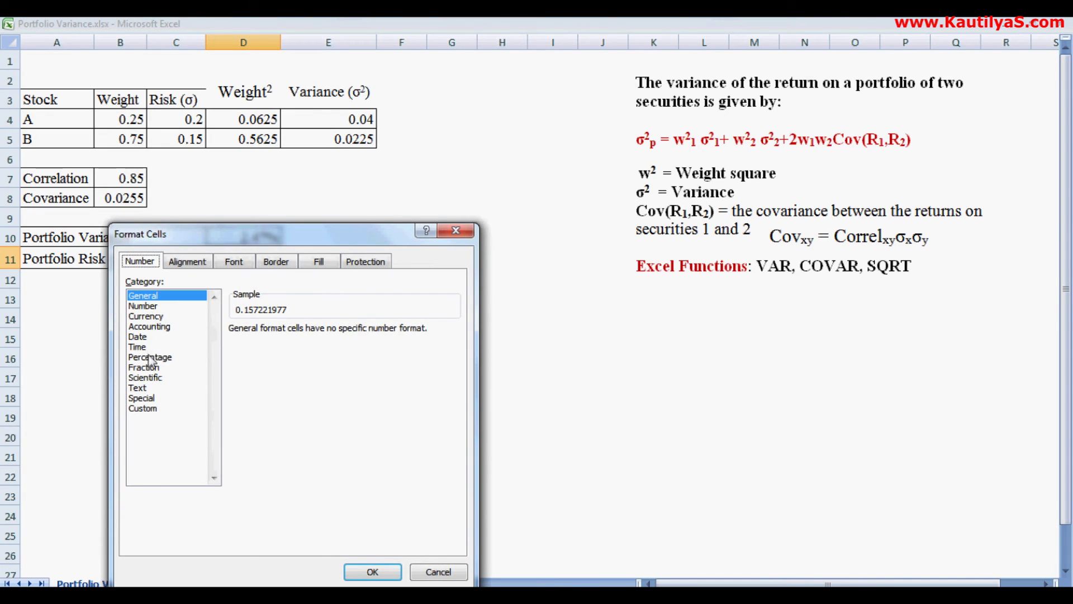
pyautogui.click(149, 358)
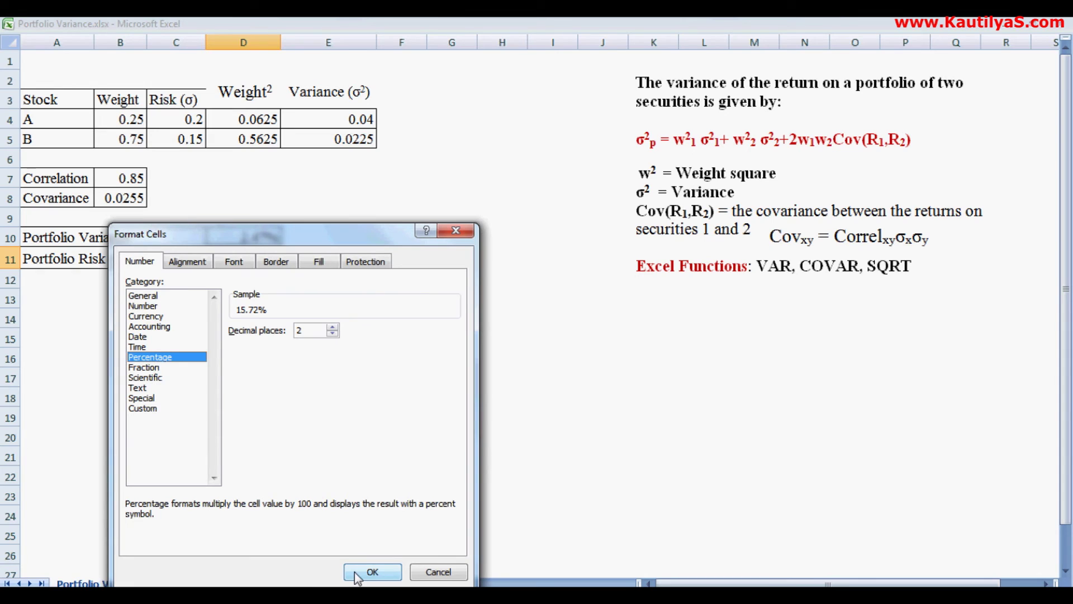
pyautogui.click(372, 572)
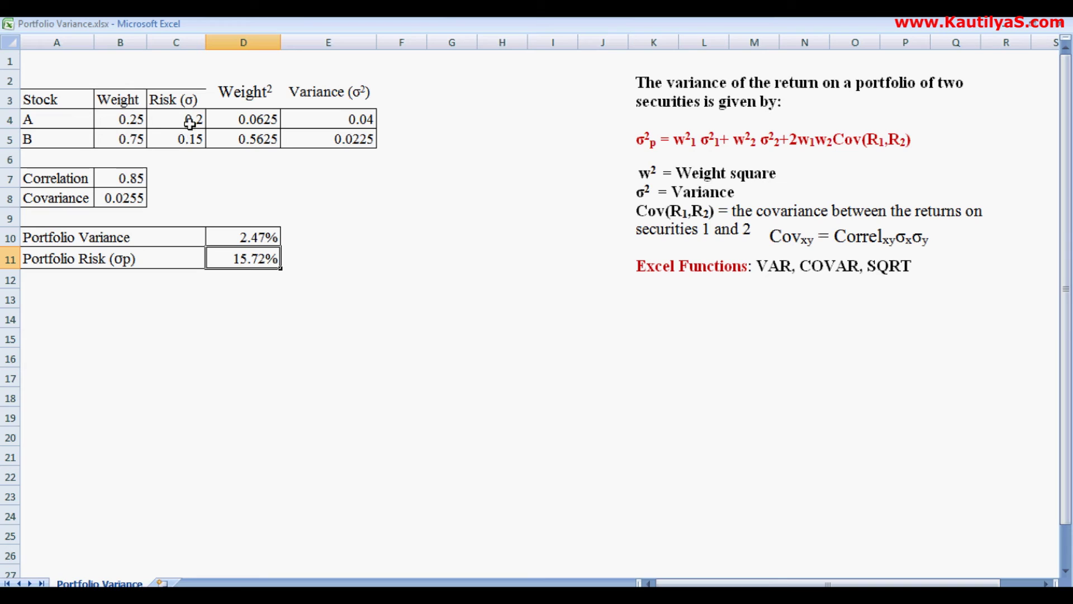
# Set the weight of stock A in B4 to 0.75 and of stock B in B5 to 0.25
pyautogui.click(121, 122)
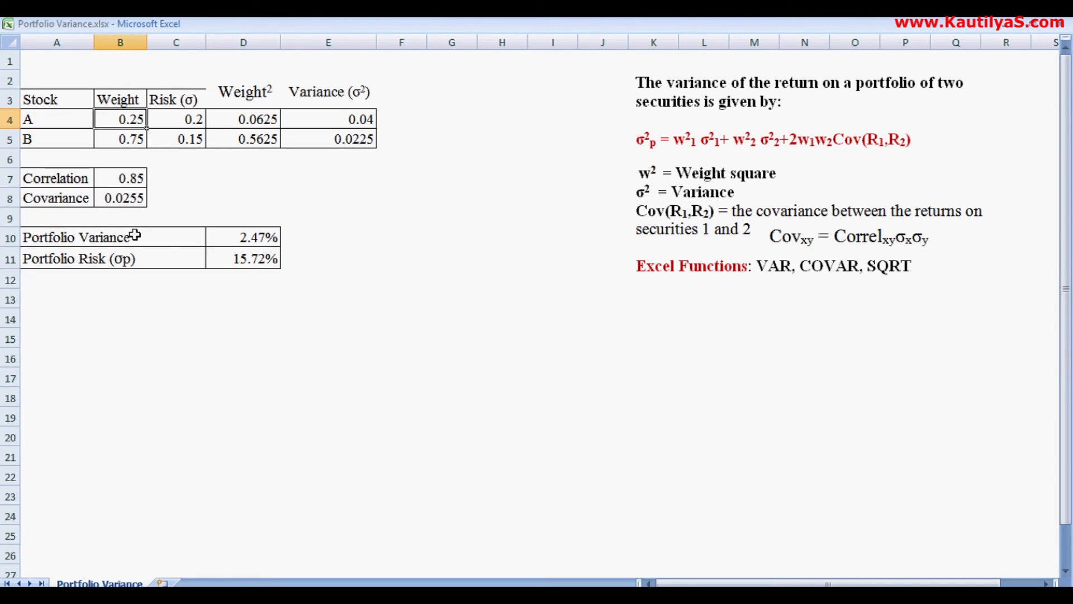
pyautogui.write('.75')
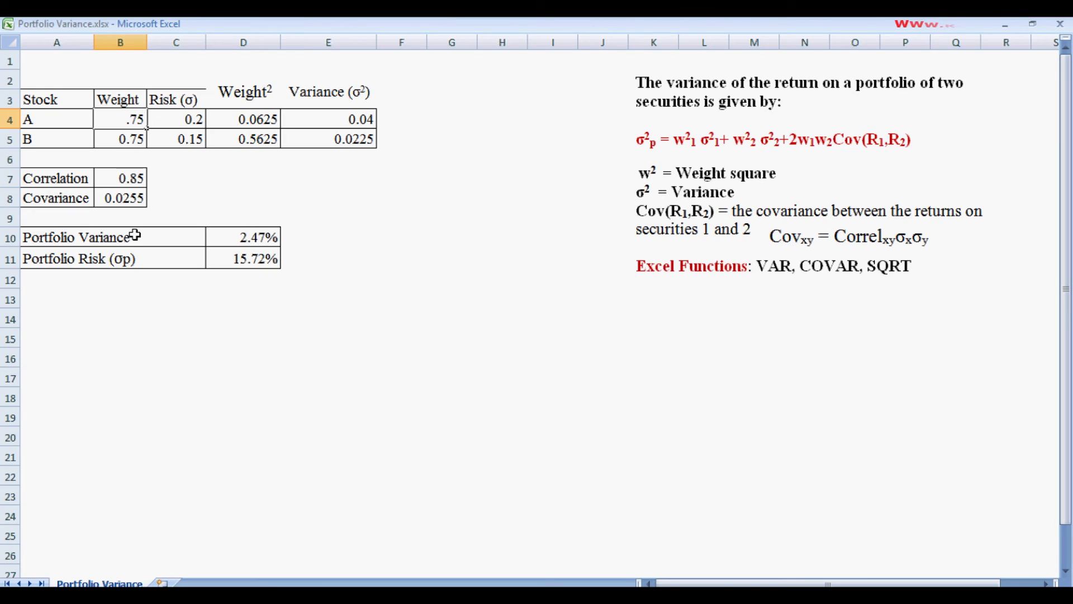
pyautogui.press('Return')
pyautogui.write('.25')
pyautogui.press('Return')
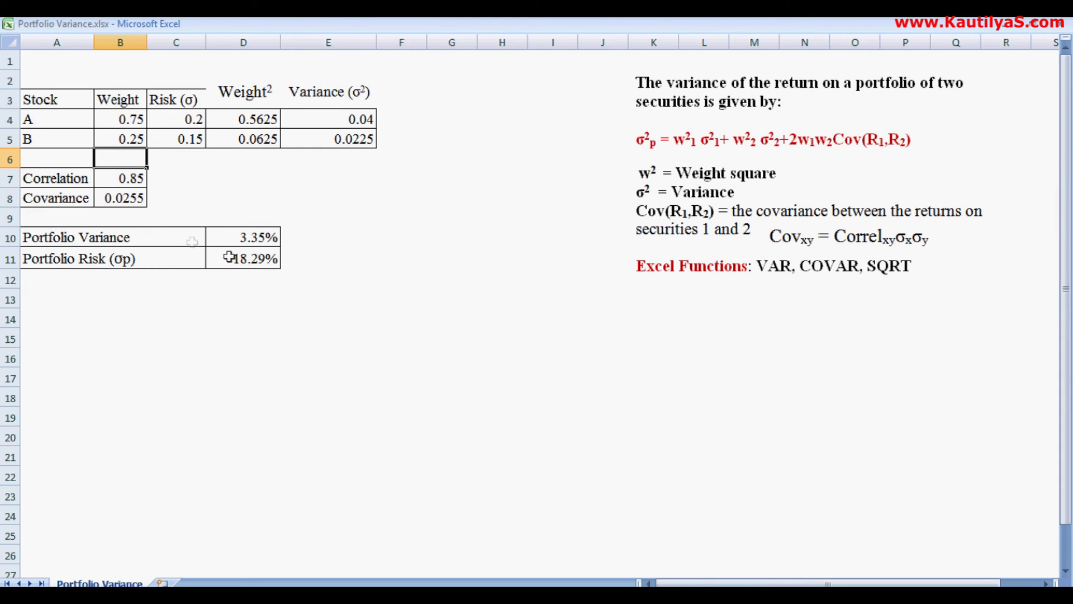
# Set the weights of both stocks in B4 and B5 to 0.5
pyautogui.click(122, 123)
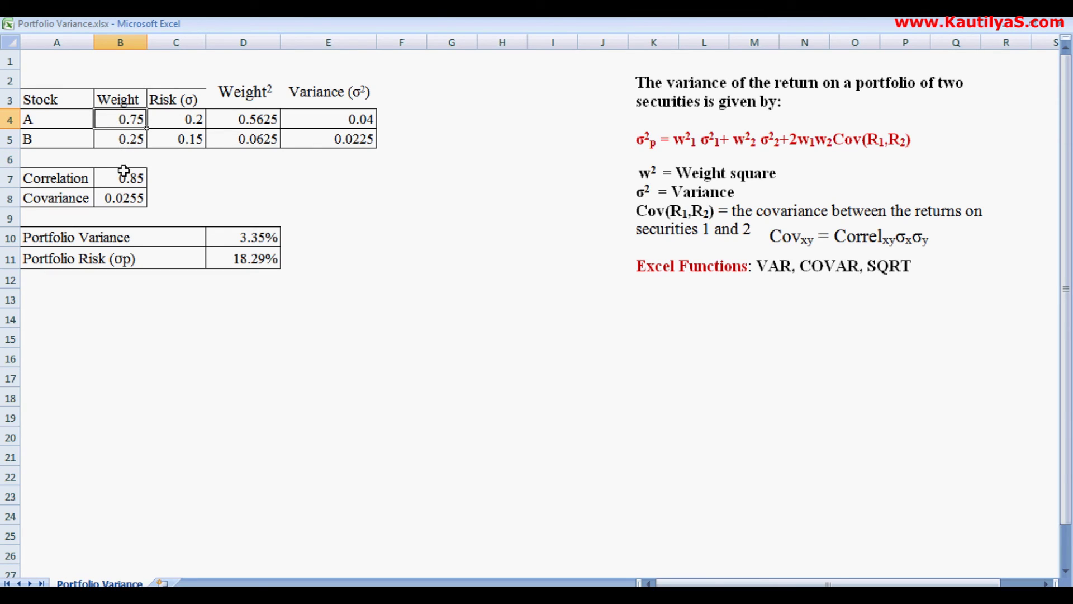
pyautogui.write('.50')
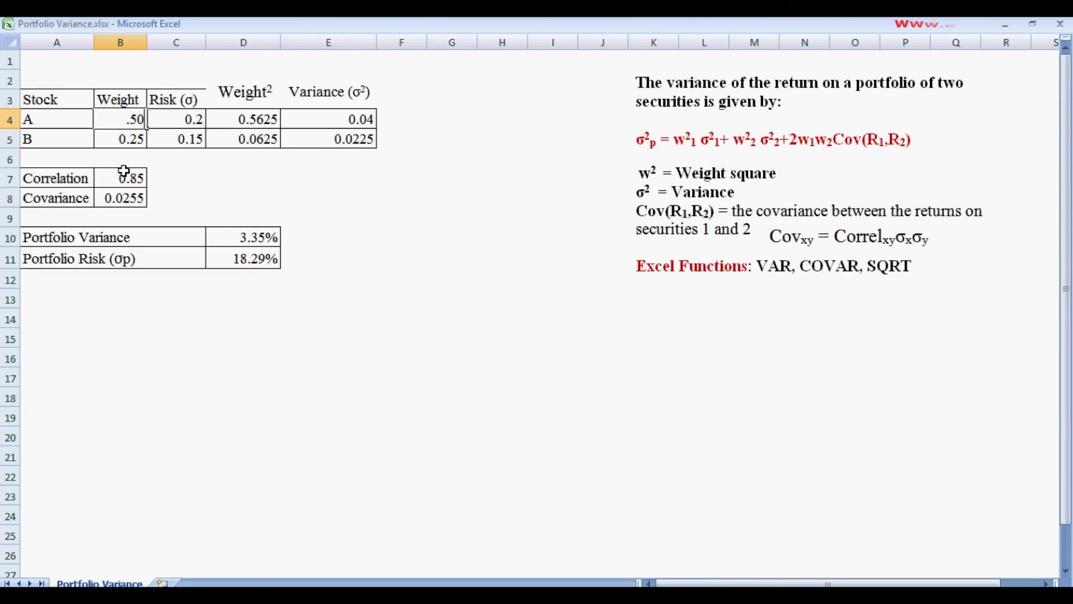
pyautogui.press('Return')
pyautogui.write('.5')
pyautogui.press('Return')
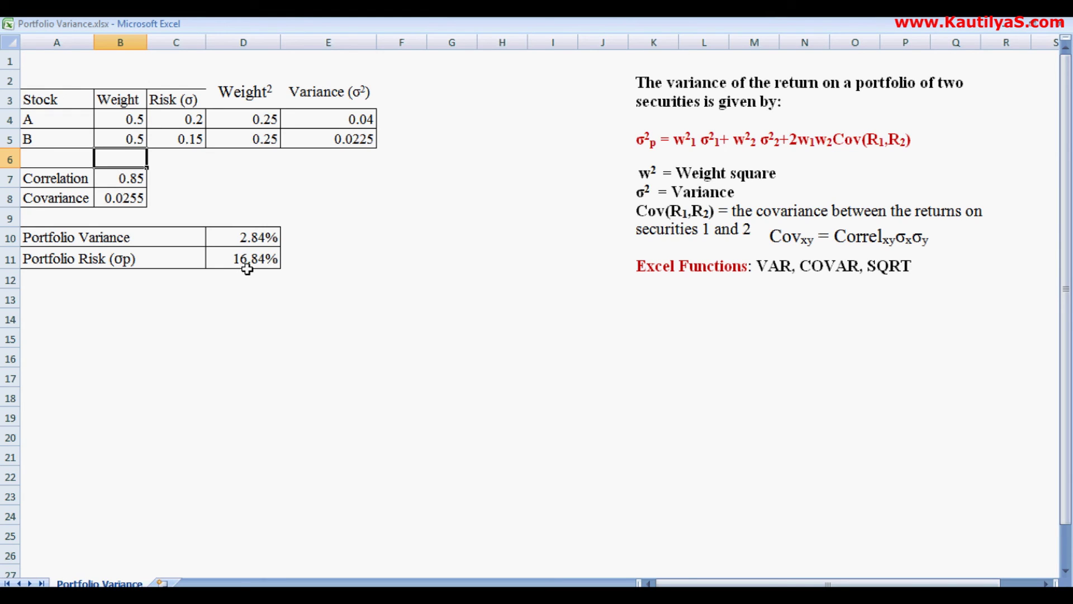
# Set the weight of stock A in B4 to 0.8 and of stock B in B5 to 0.2
pyautogui.click(106, 181)
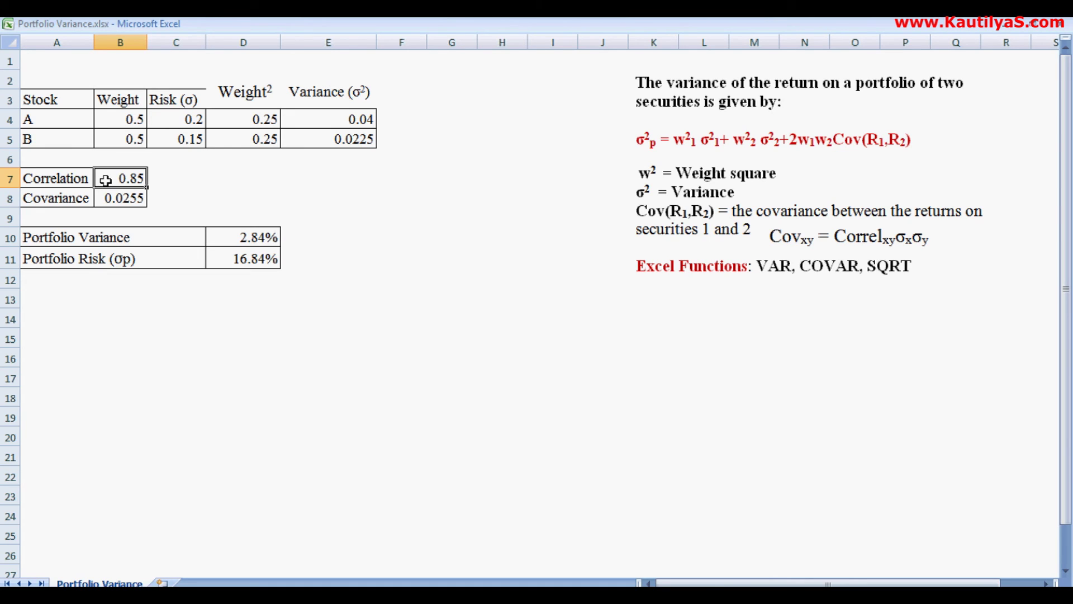
pyautogui.click(128, 119)
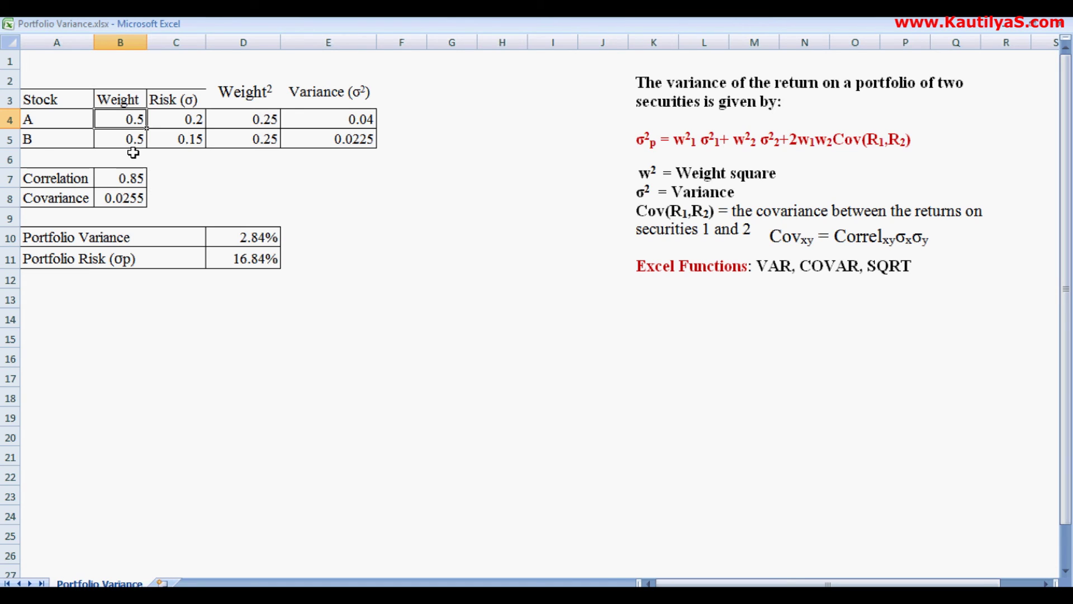
pyautogui.write('.80')
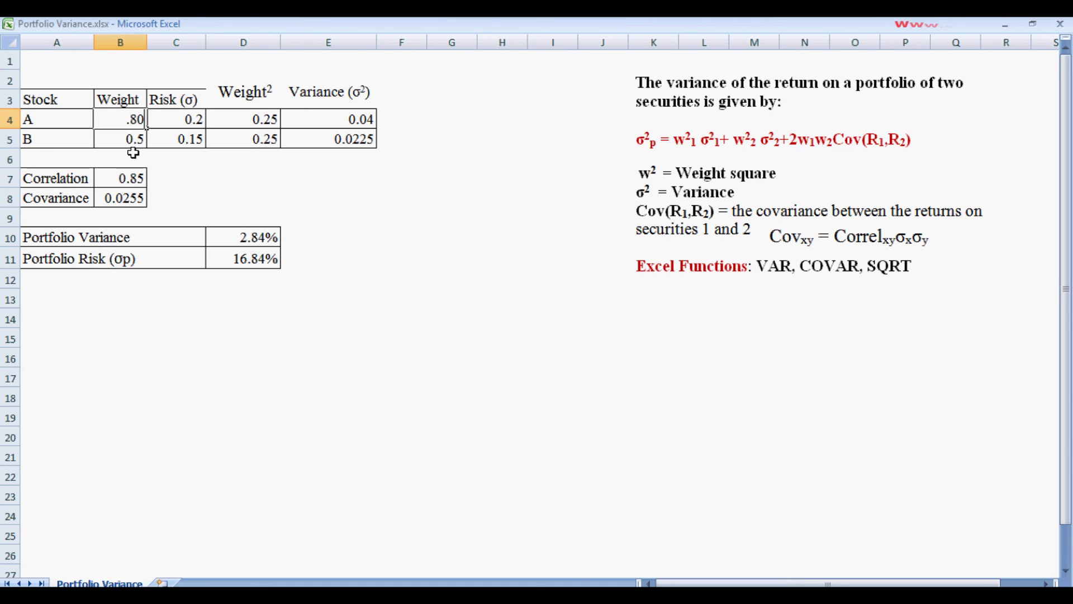
pyautogui.press('Return')
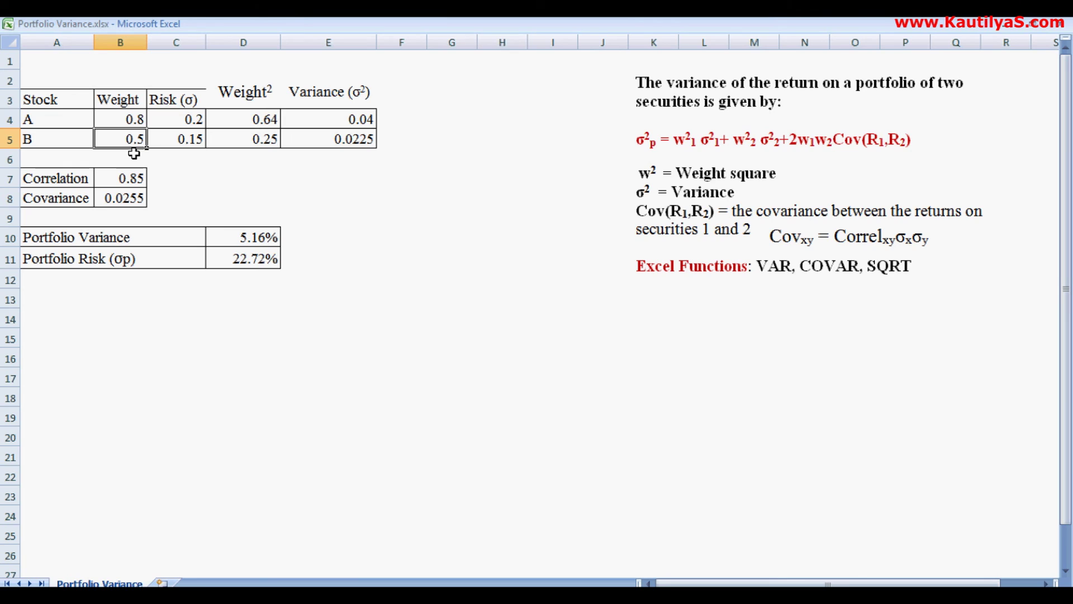
pyautogui.write('.2')
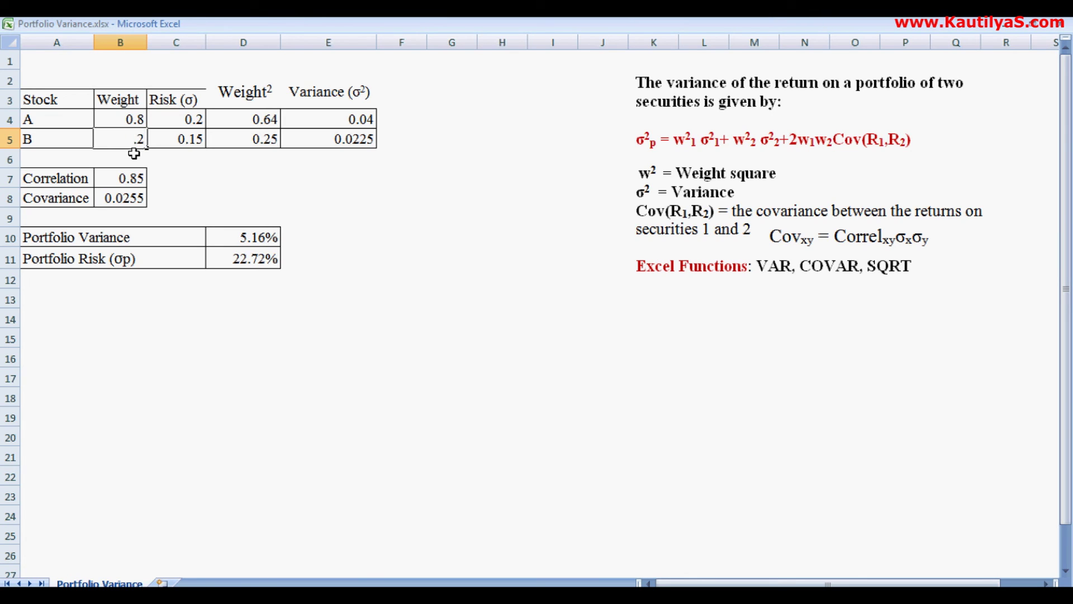
pyautogui.press('Return')
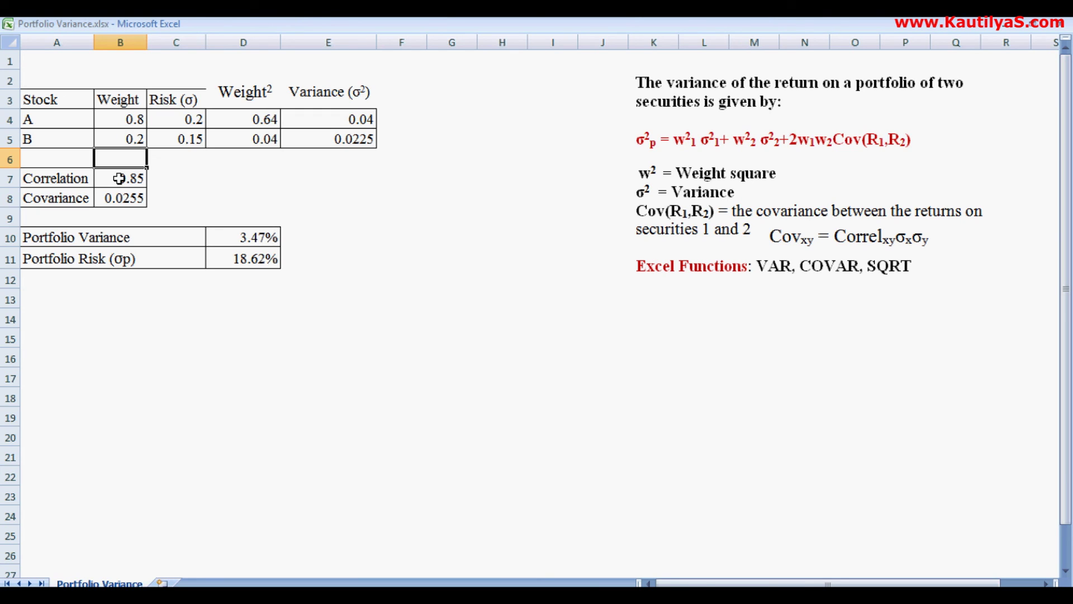
# Format the portfolio variance in D10 as a number with 4 decimal places
pyautogui.click(222, 235)
pyautogui.rightClick(229, 238)
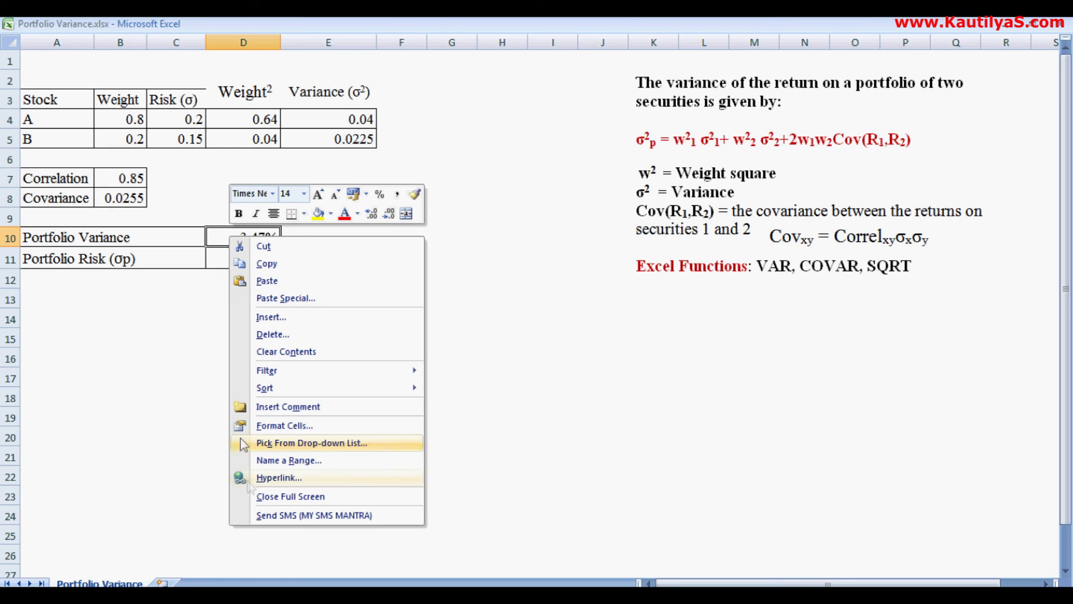
pyautogui.click(277, 425)
pyautogui.click(134, 306)
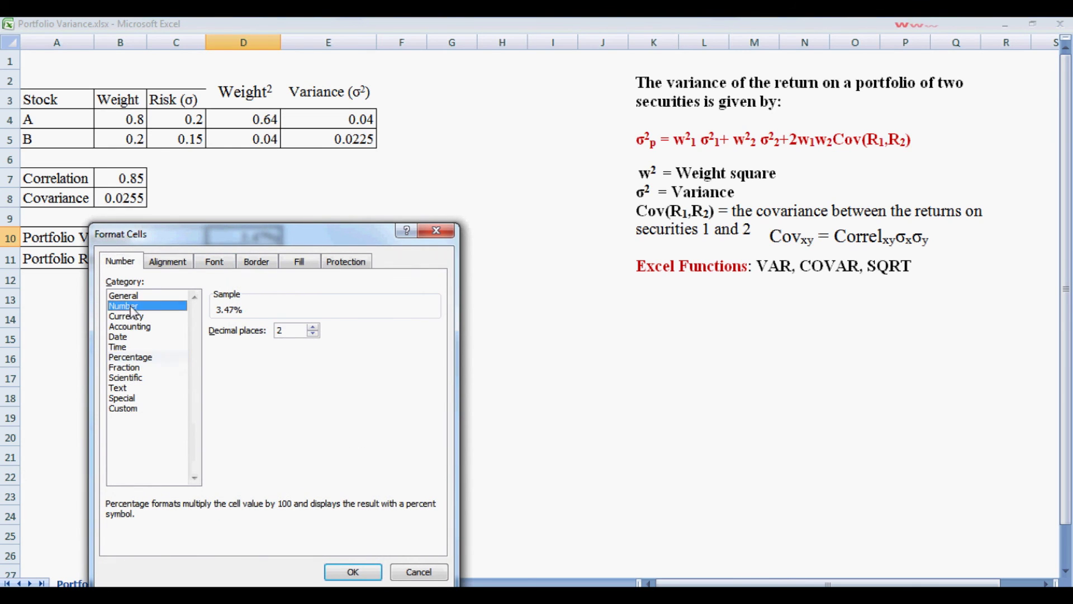
pyautogui.click(313, 328)
pyautogui.click(314, 327)
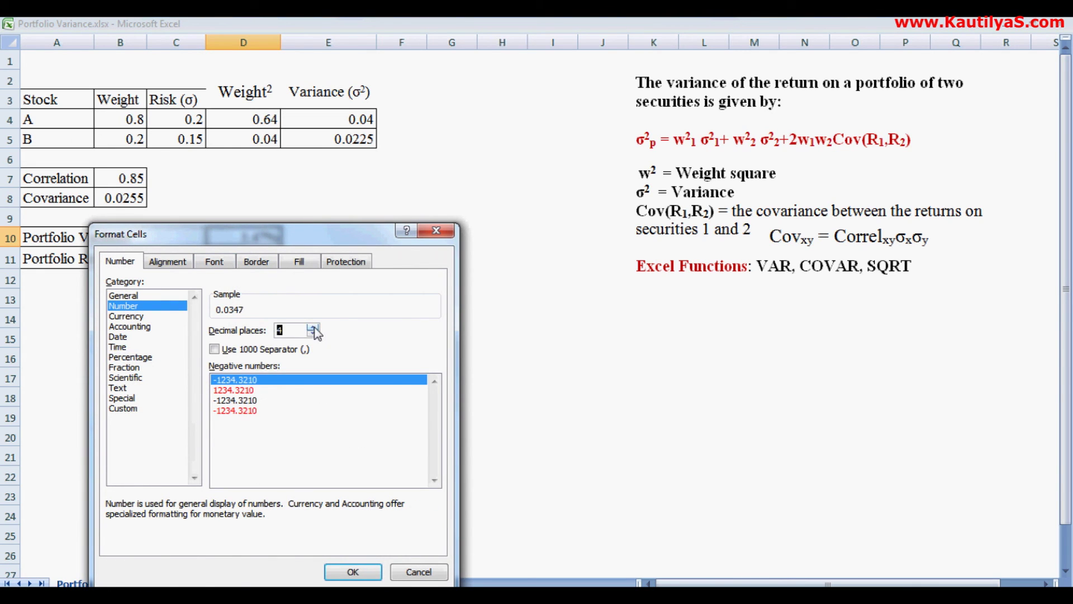
pyautogui.click(352, 571)
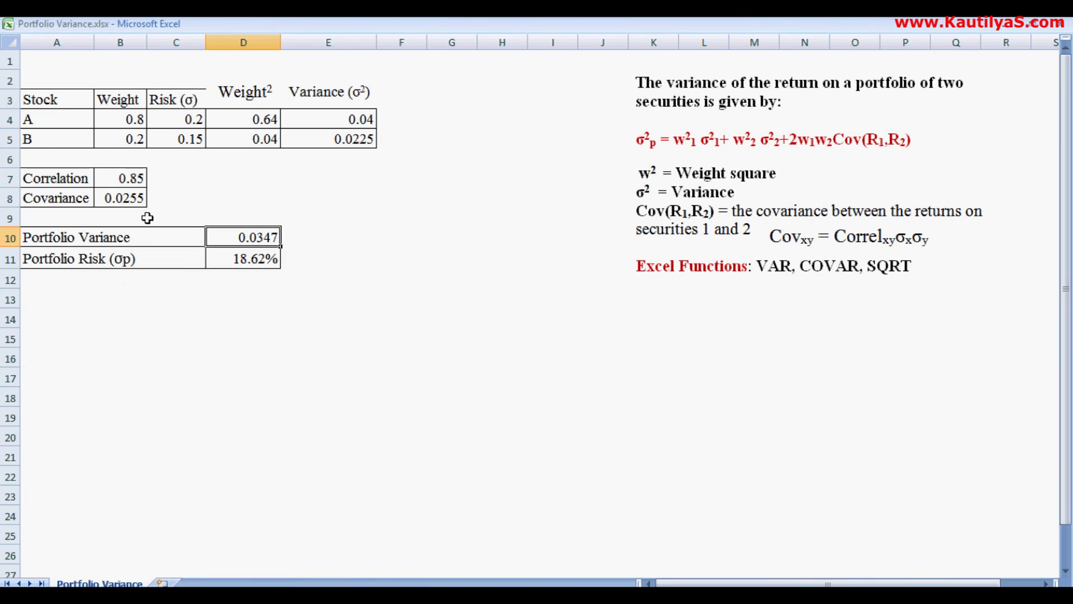
# Set the correlation in B7 to -0.85
pyautogui.click(118, 177)
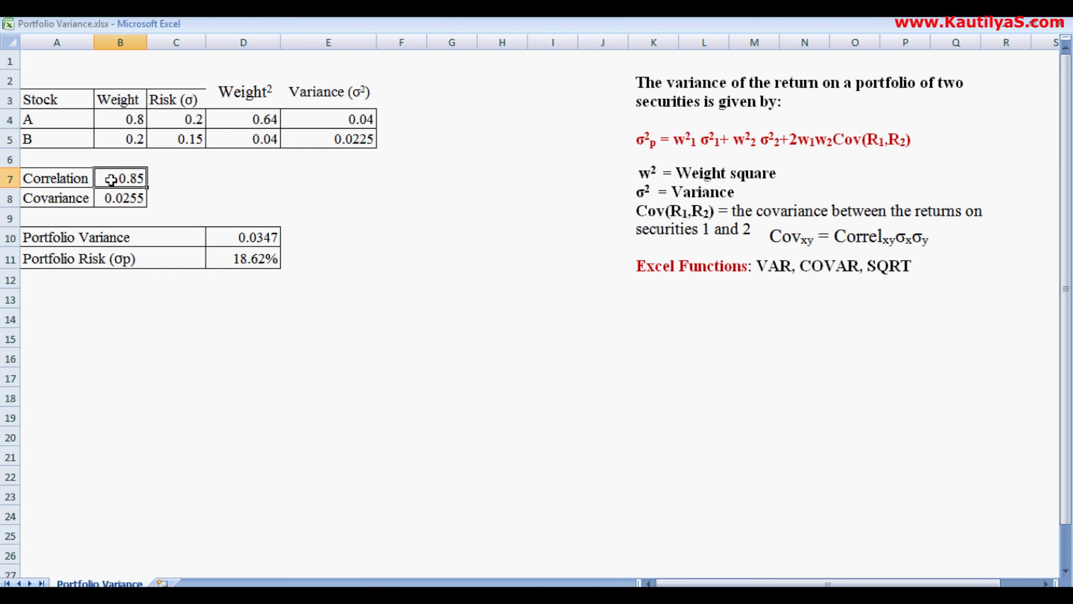
pyautogui.write('-.85')
pyautogui.press('Return')
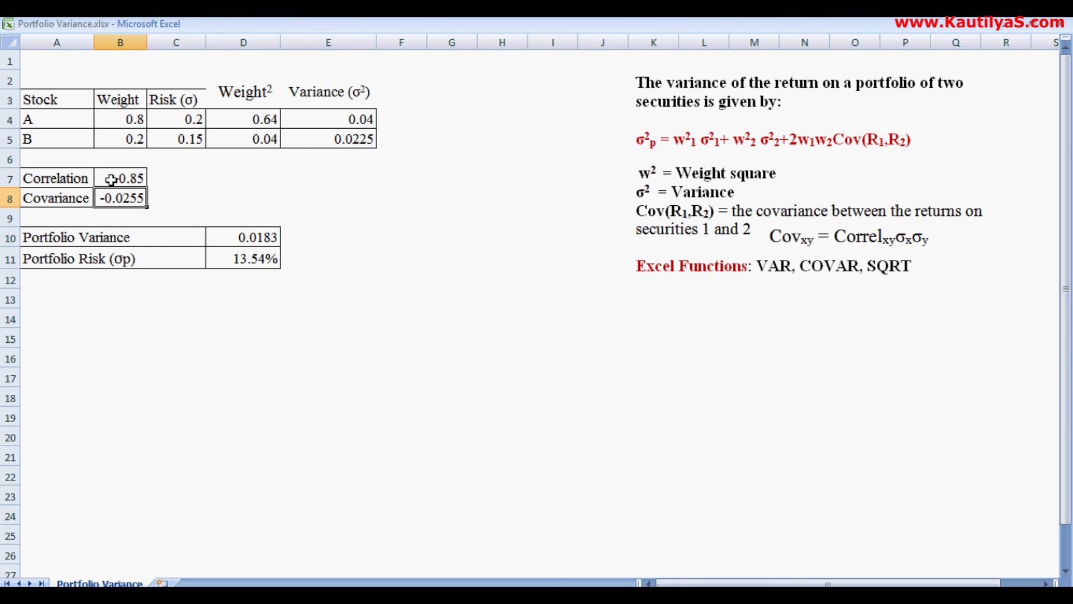